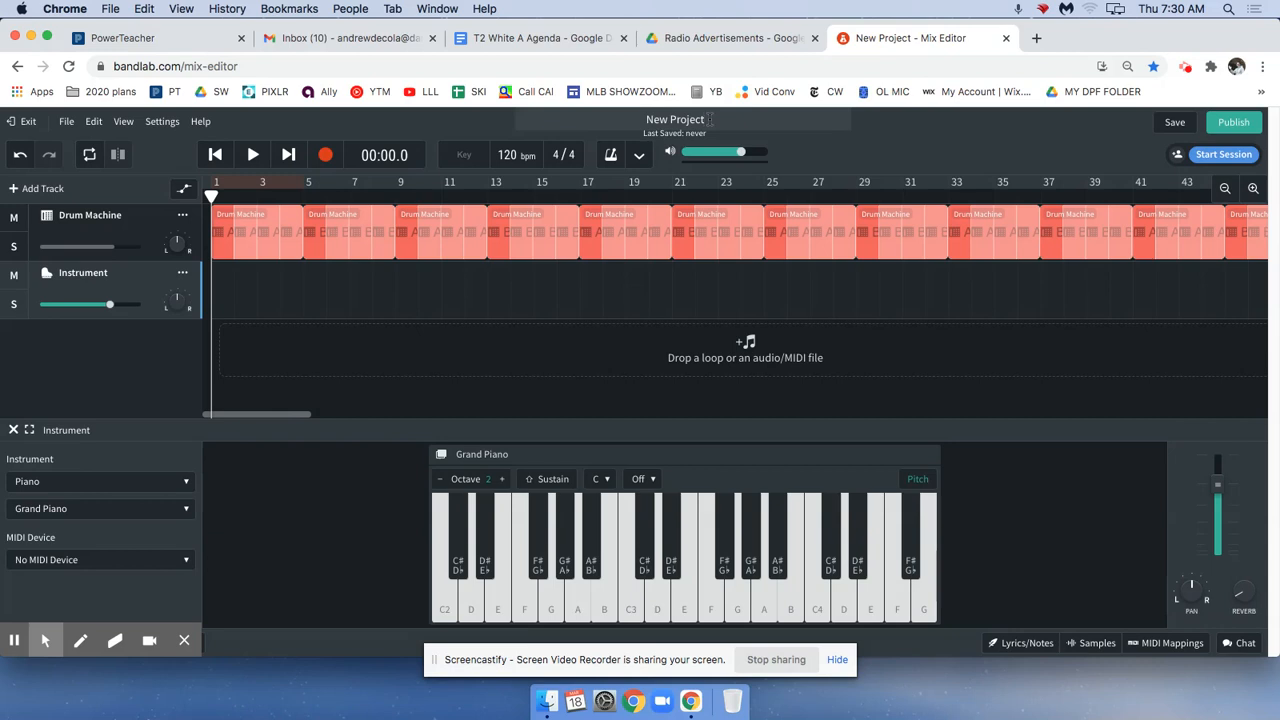
Rename the project as LAST NAME TAKING IT FURTHER.
drag(709, 119, 617, 116)
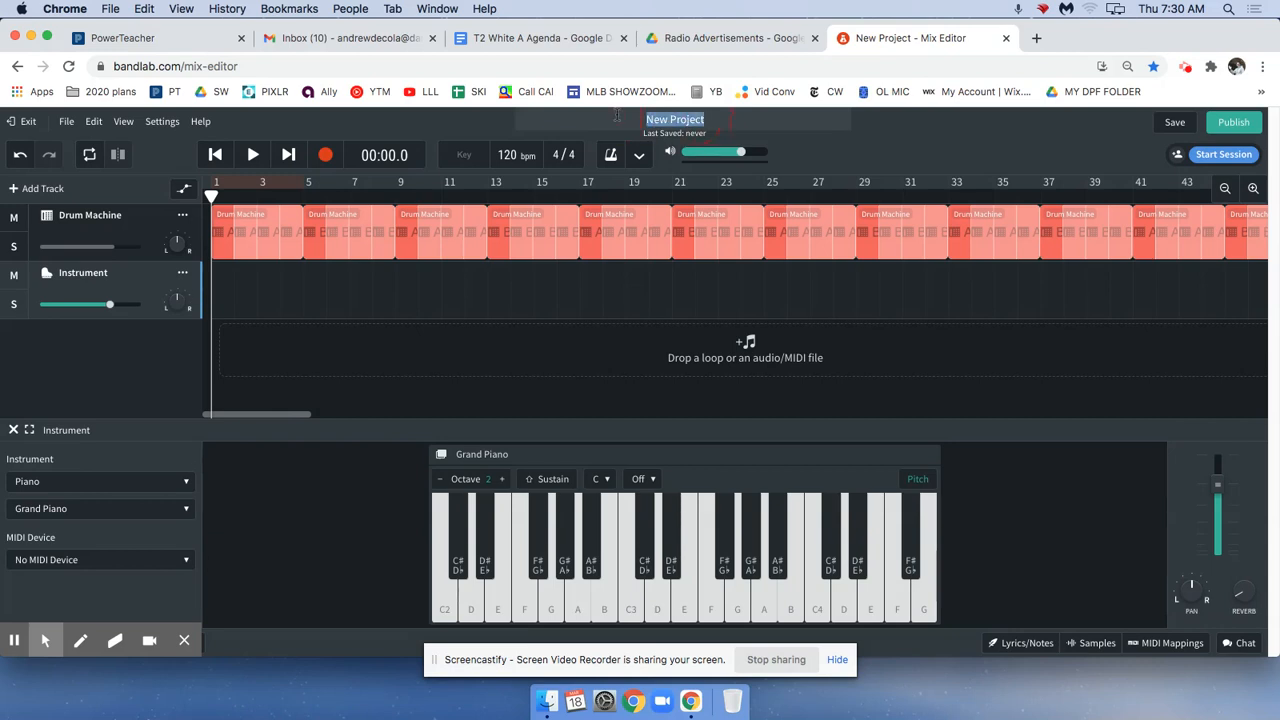
text(LAST NAME TAKING IT FUR)
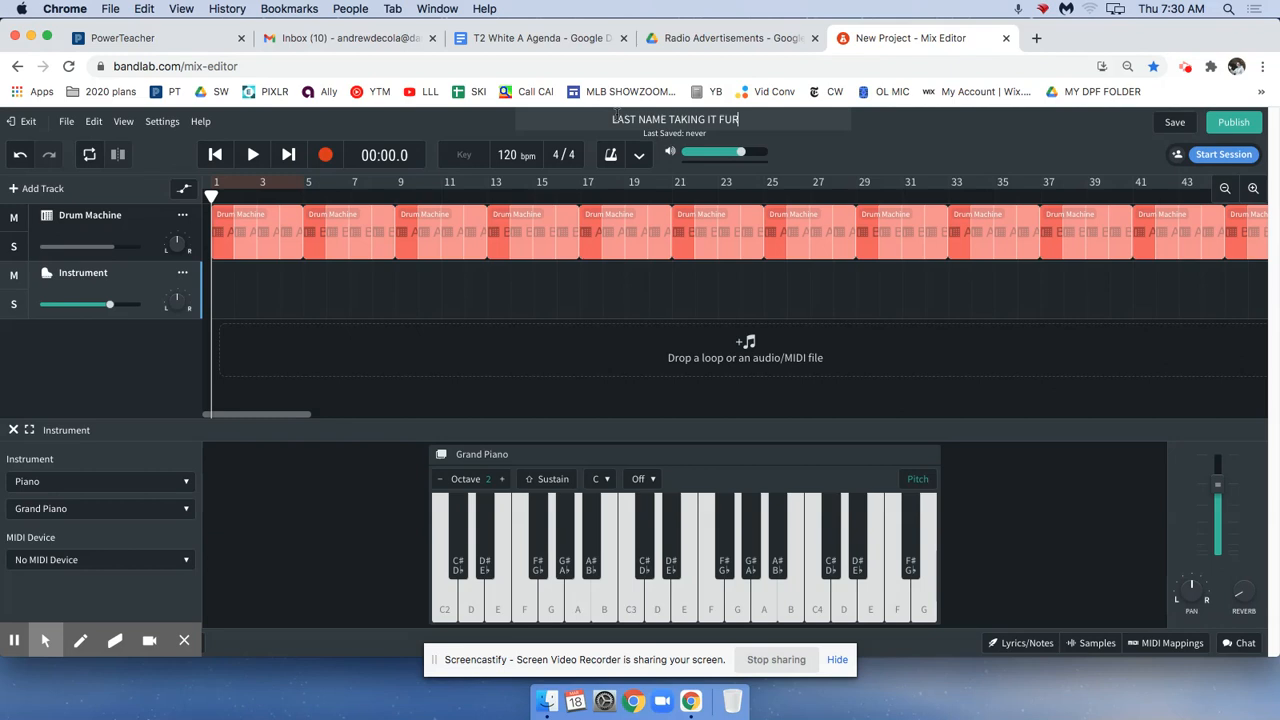
text(THER)
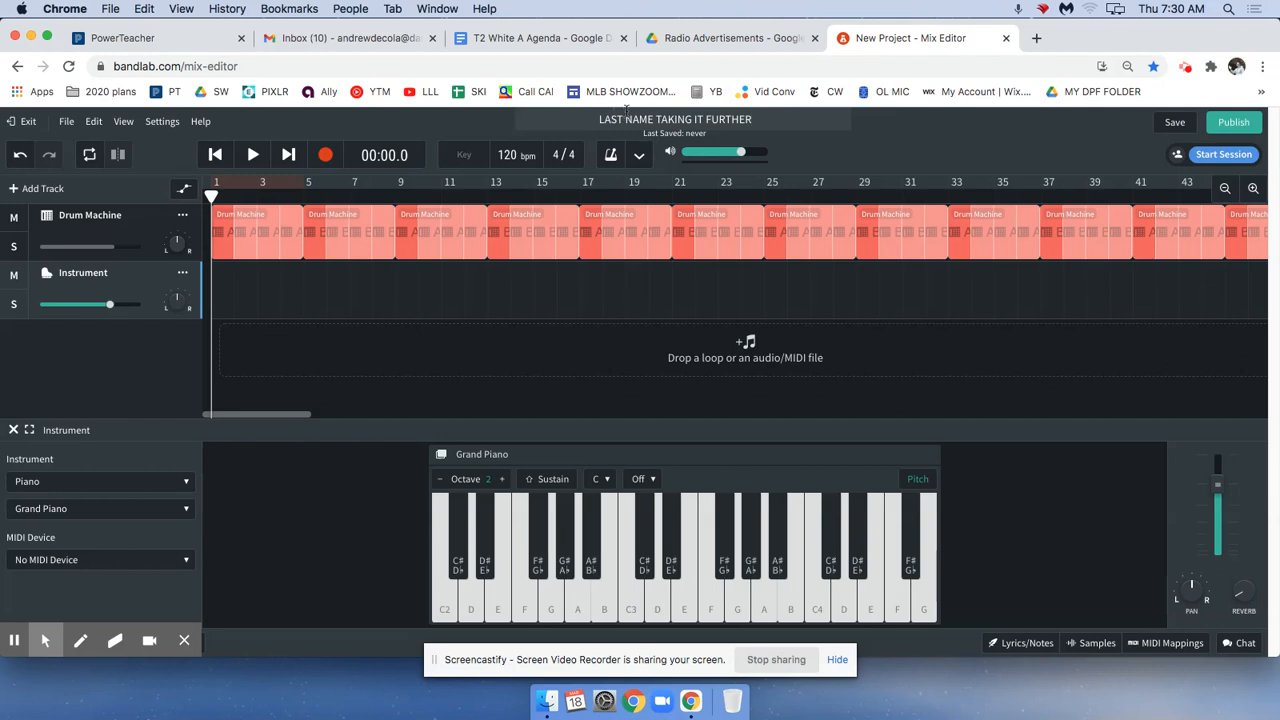
Examine the Drum Machine and Instrument tracks and the alternating A and B pattern regions between bars 1 and 17.
click(153, 215)
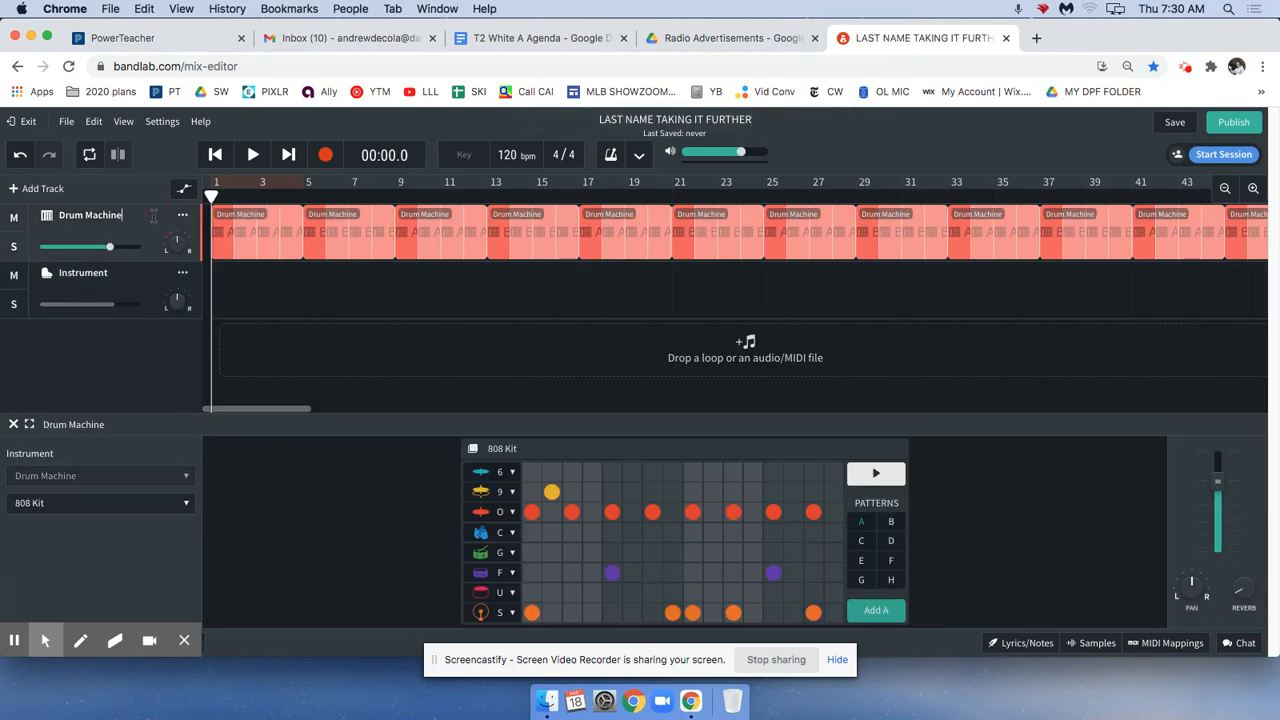
click(150, 272)
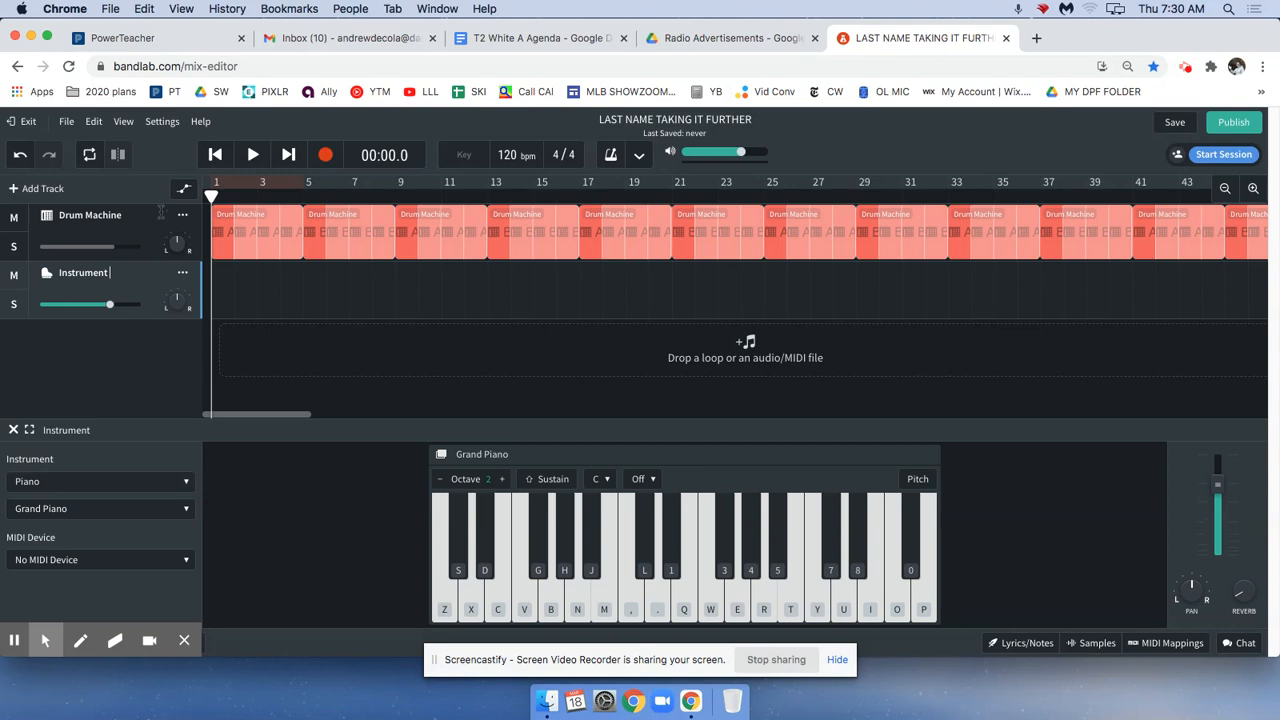
click(160, 213)
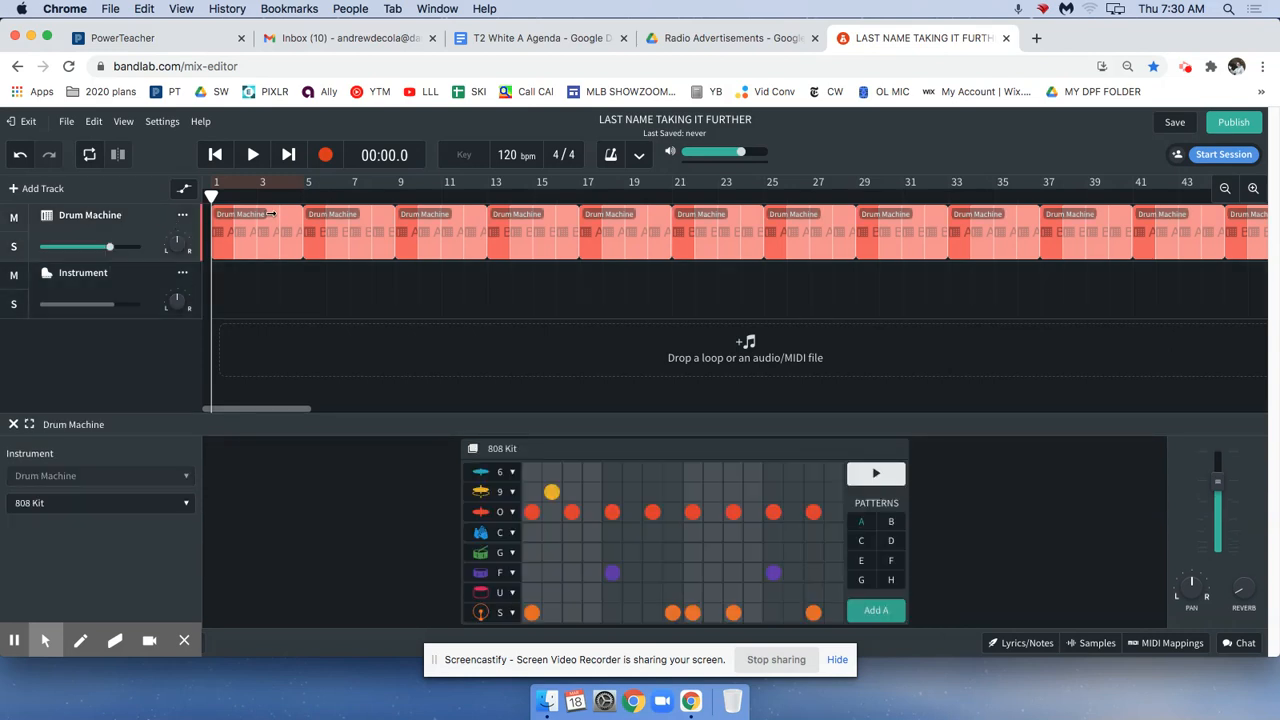
click(1251, 189)
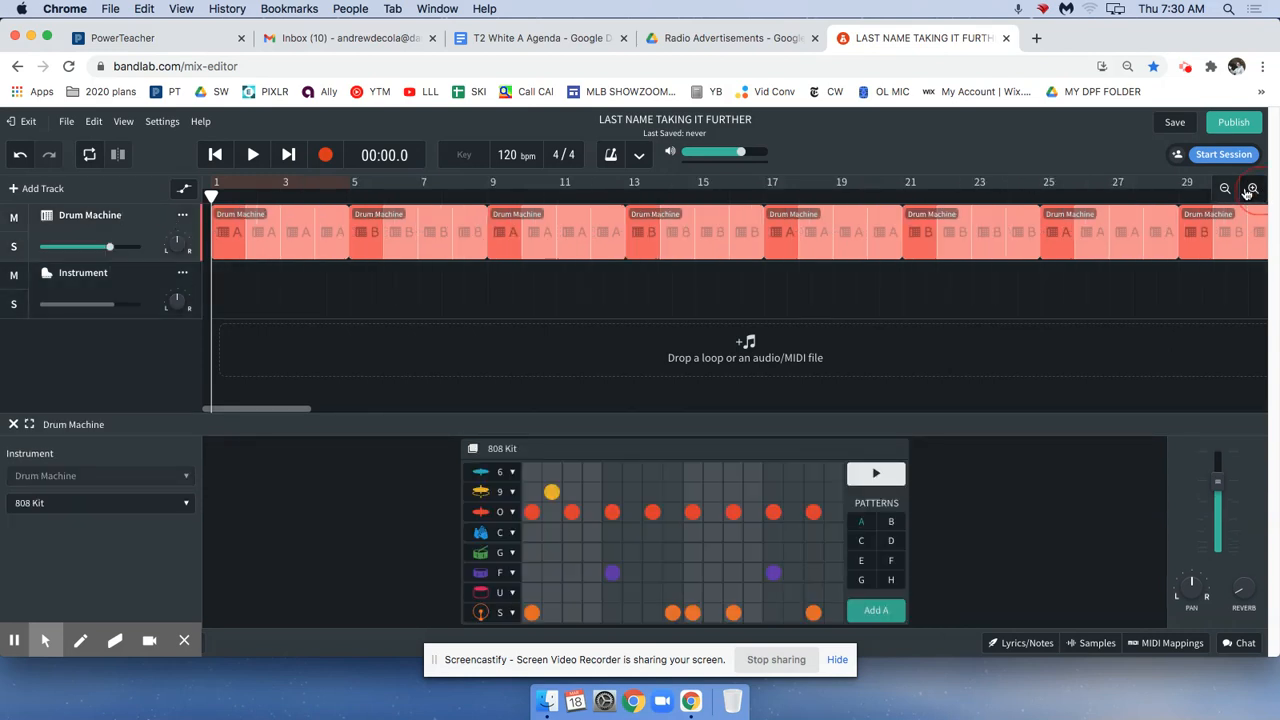
click(1251, 189)
click(316, 225)
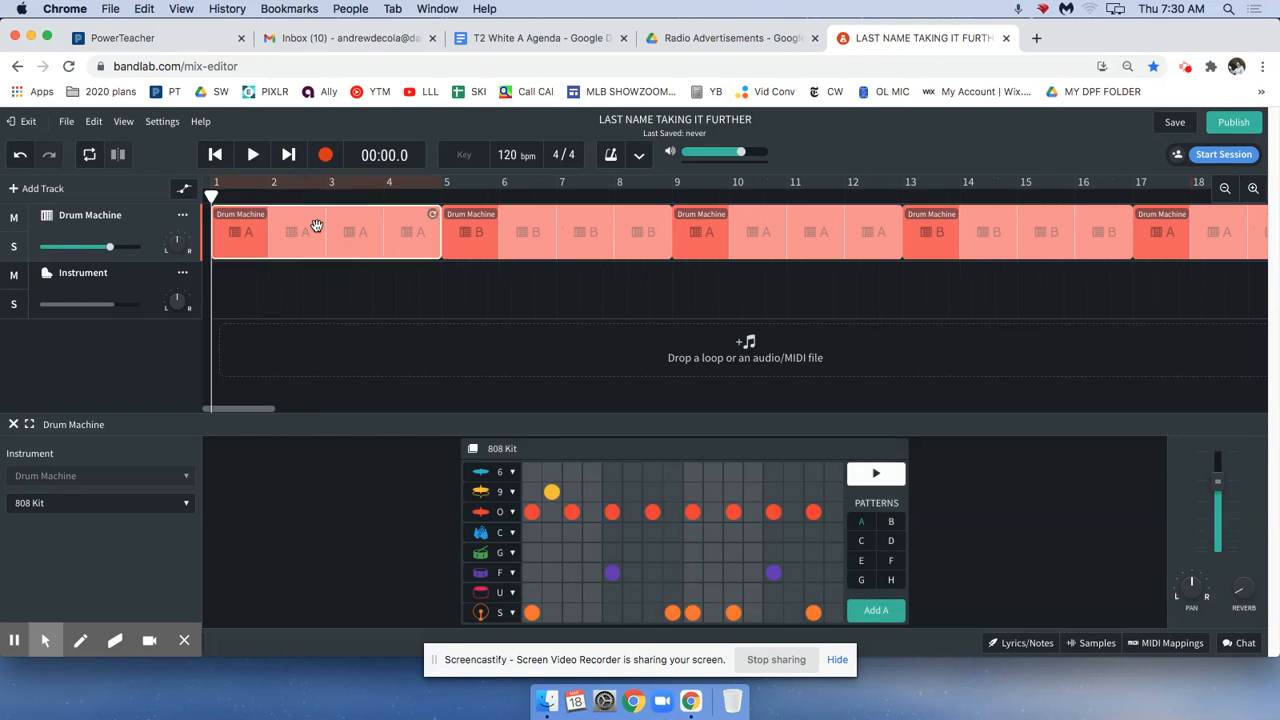
click(508, 230)
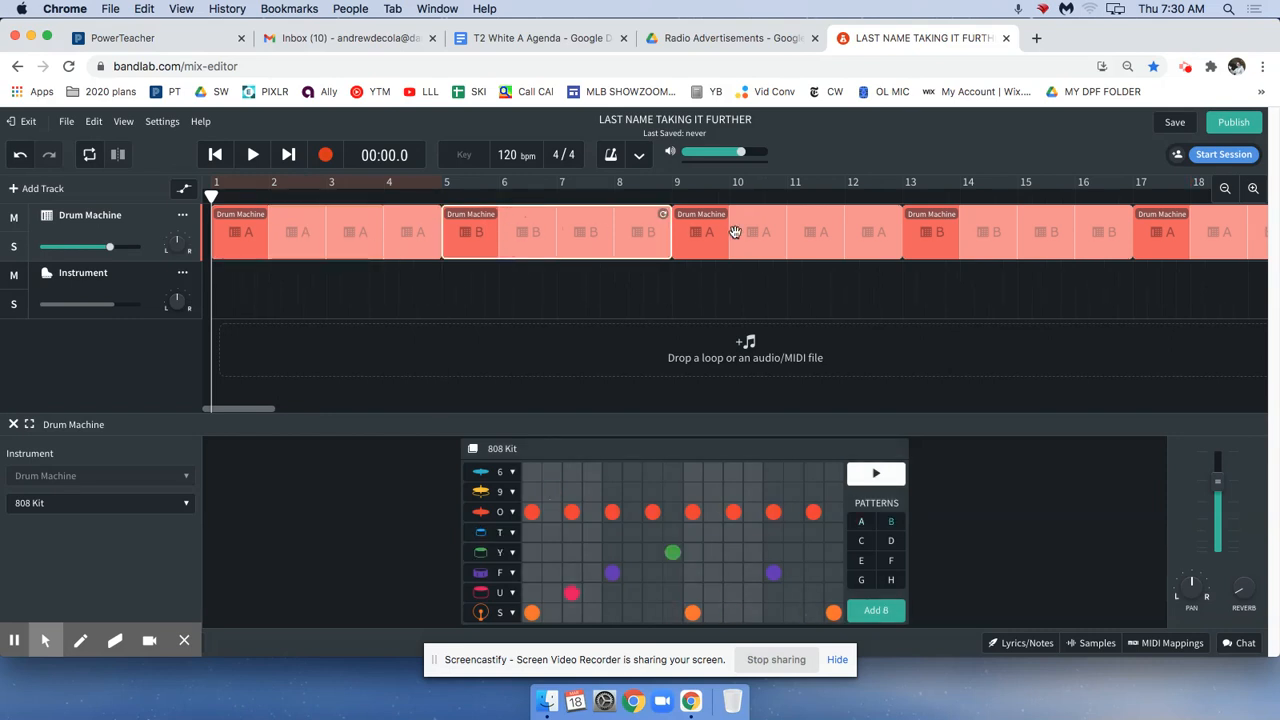
click(735, 232)
click(978, 234)
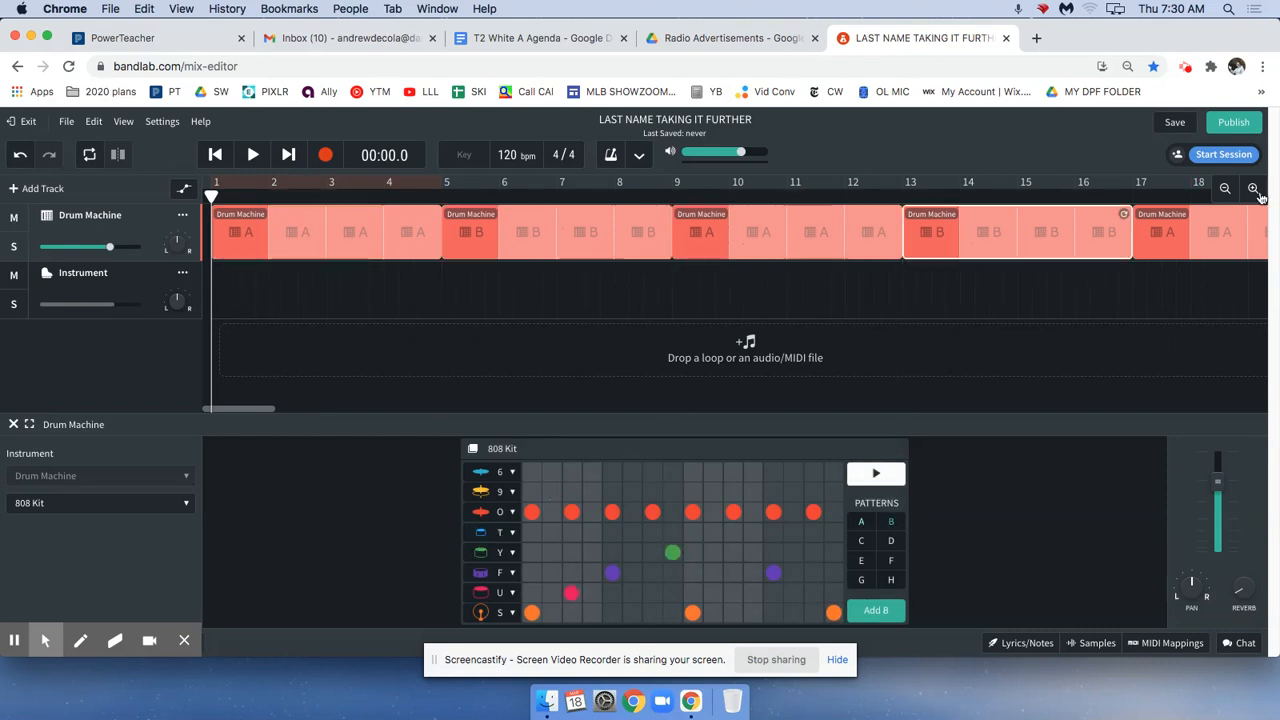
Delete all Drum Machine regions after the first A and B regions, keeping only bars 1 through 8.
click(1225, 188)
click(1225, 188)
click(1225, 188)
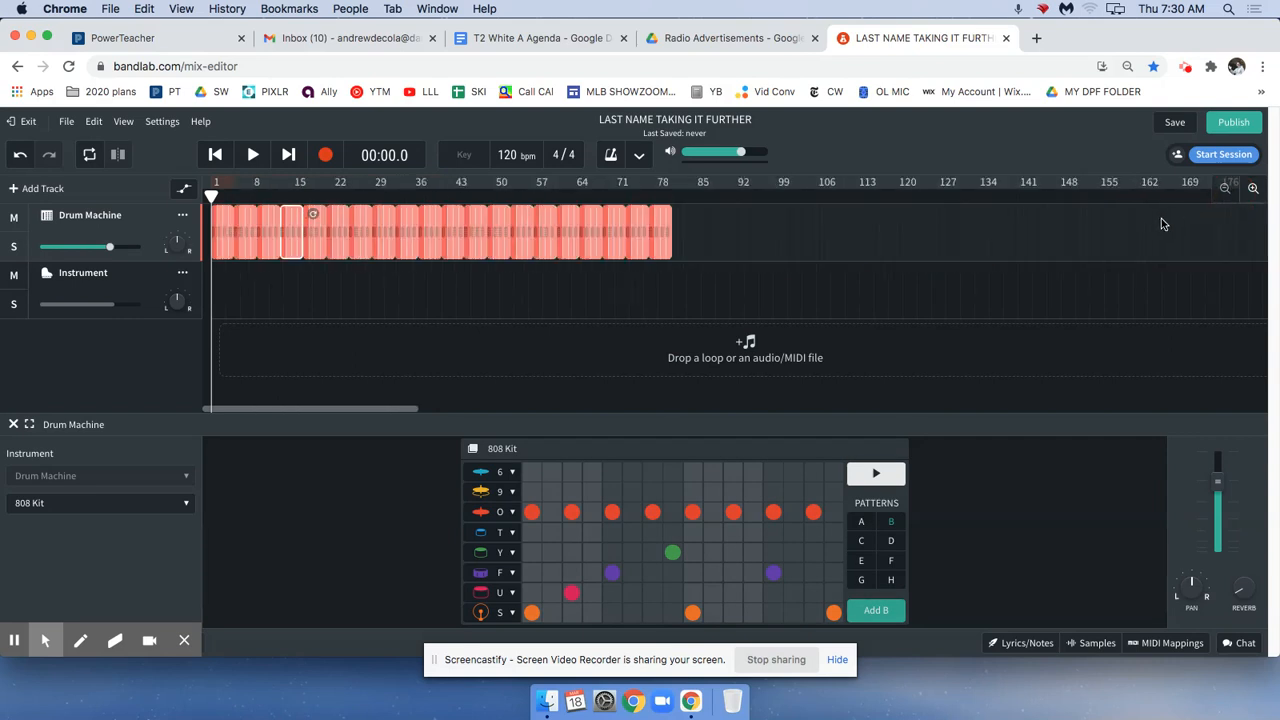
drag(766, 222, 280, 230)
key(Delete)
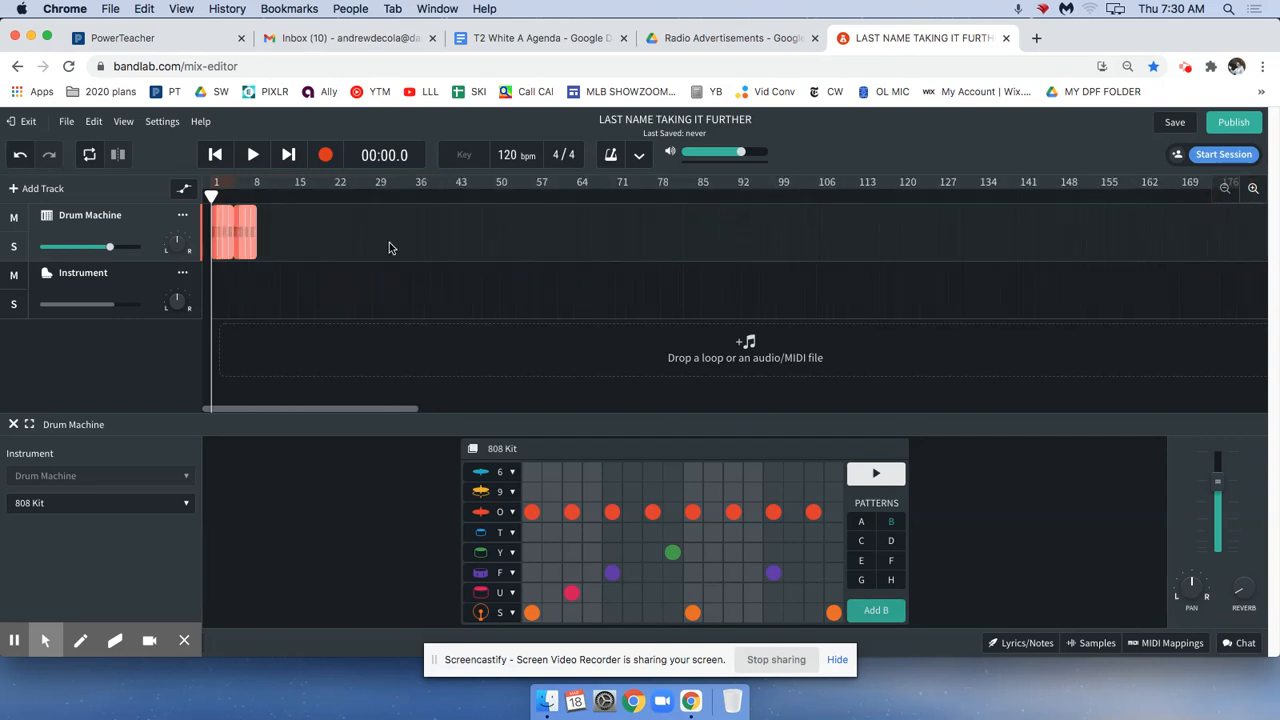
Copy the remaining A and B drum regions together and paste them at bar 9, directly after the originals.
click(1251, 189)
click(1251, 189)
click(1251, 189)
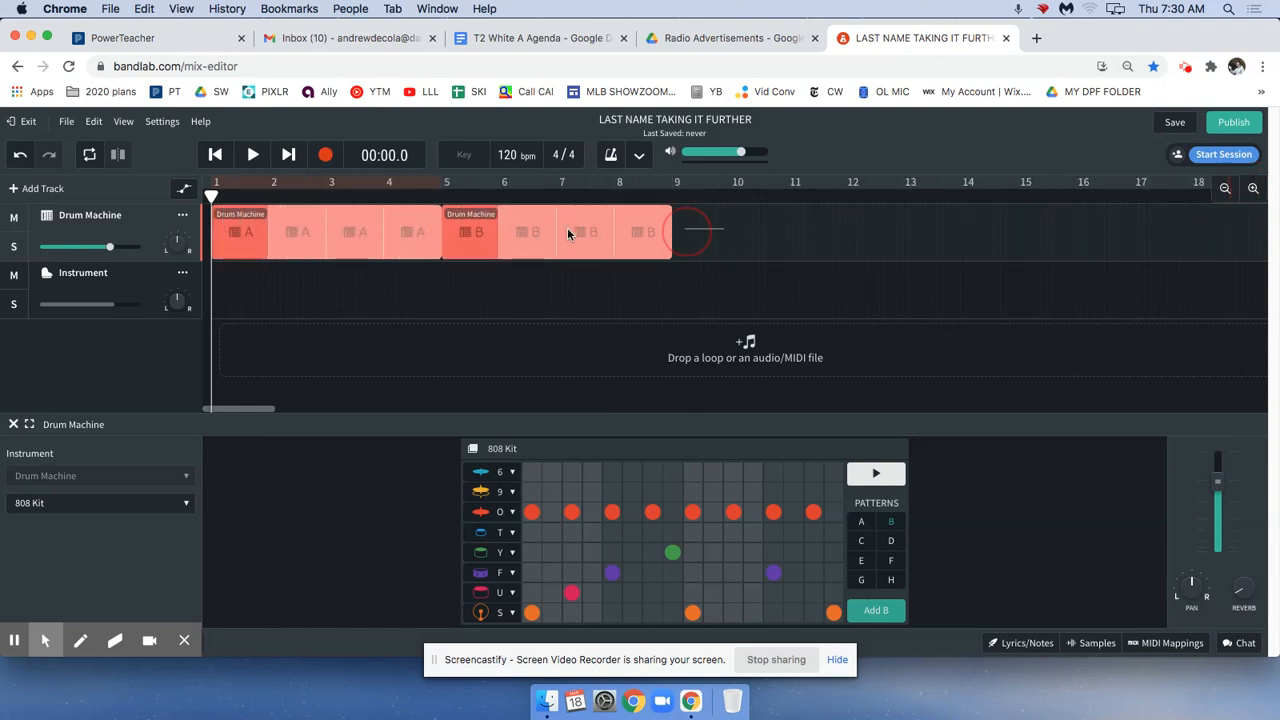
click(337, 229)
click(836, 238)
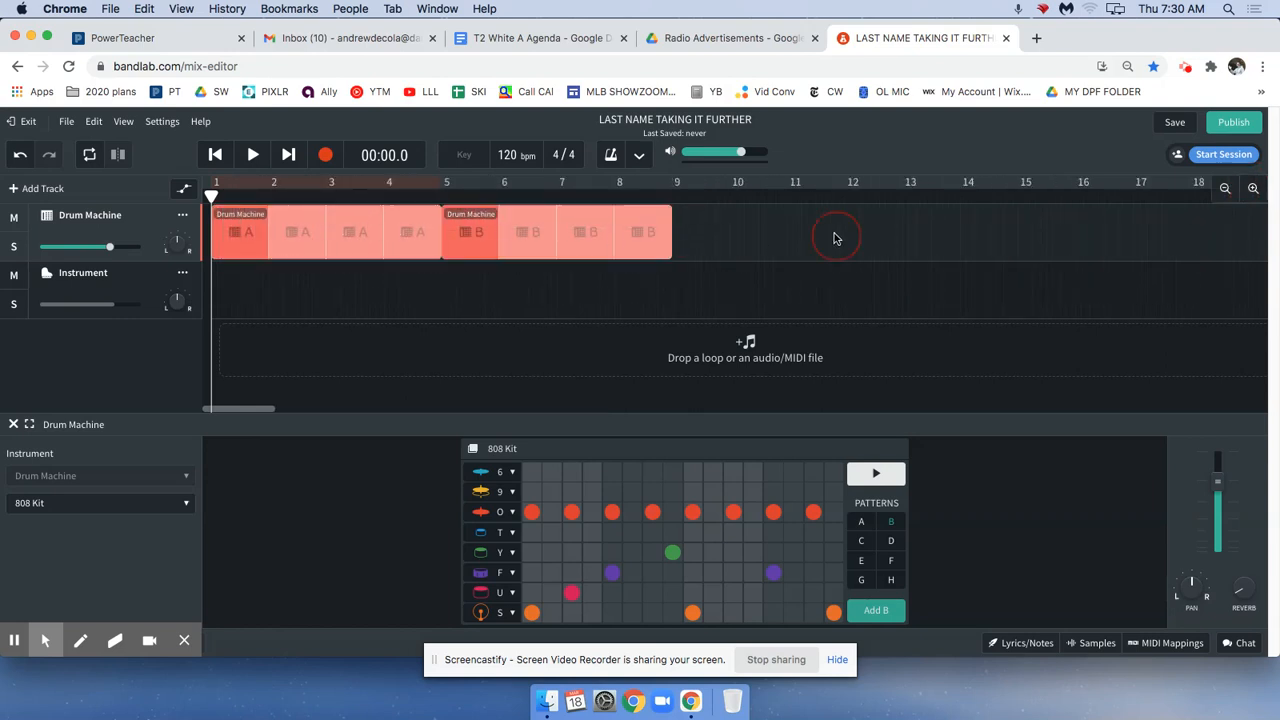
drag(836, 238, 355, 218)
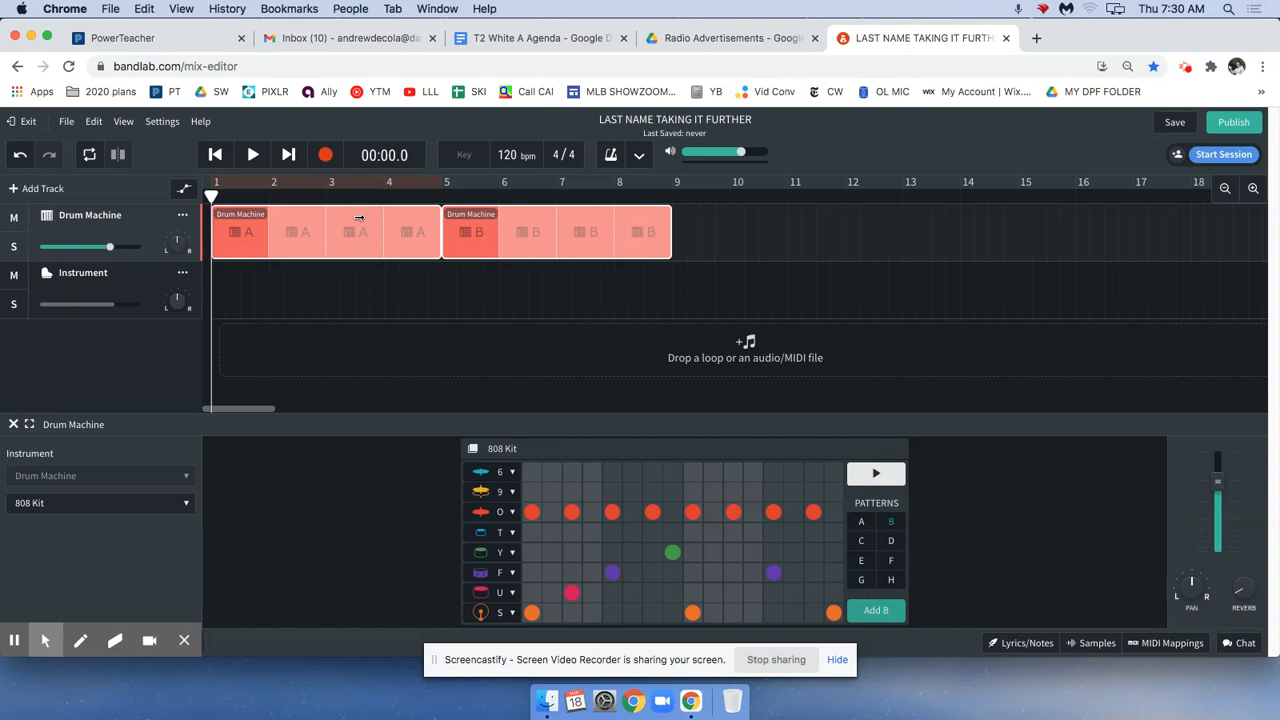
click(657, 193)
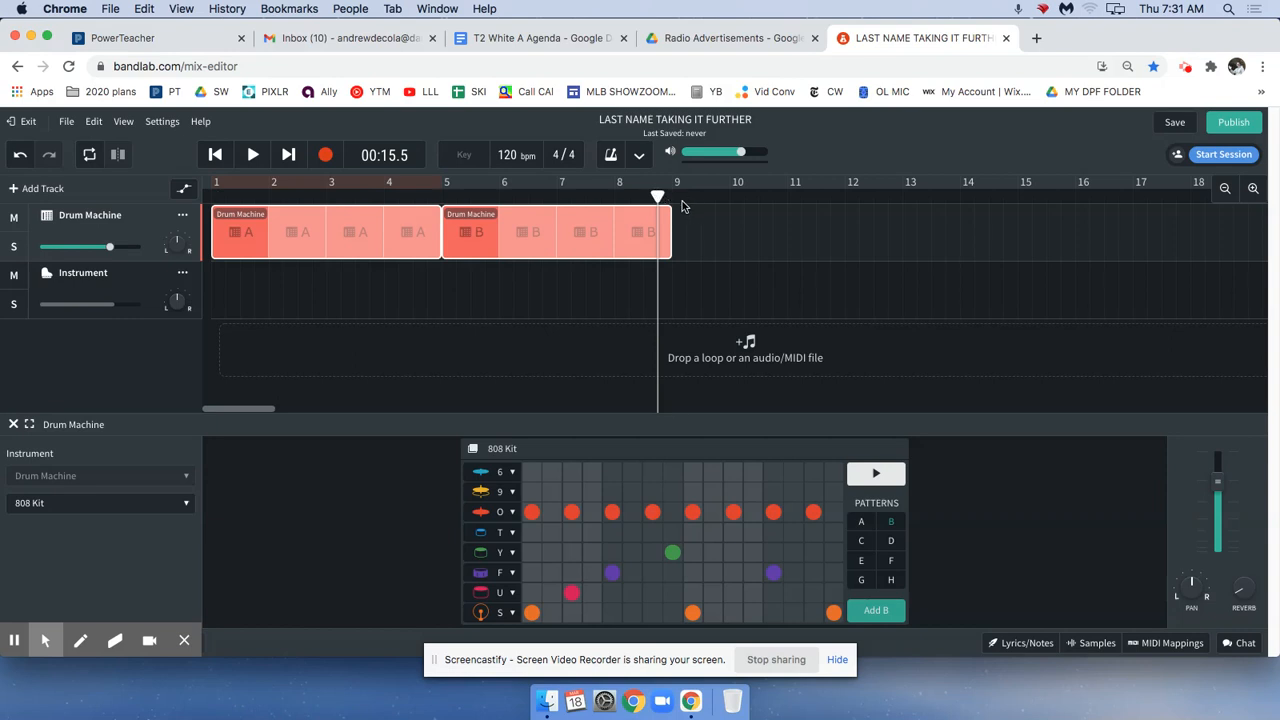
click(683, 203)
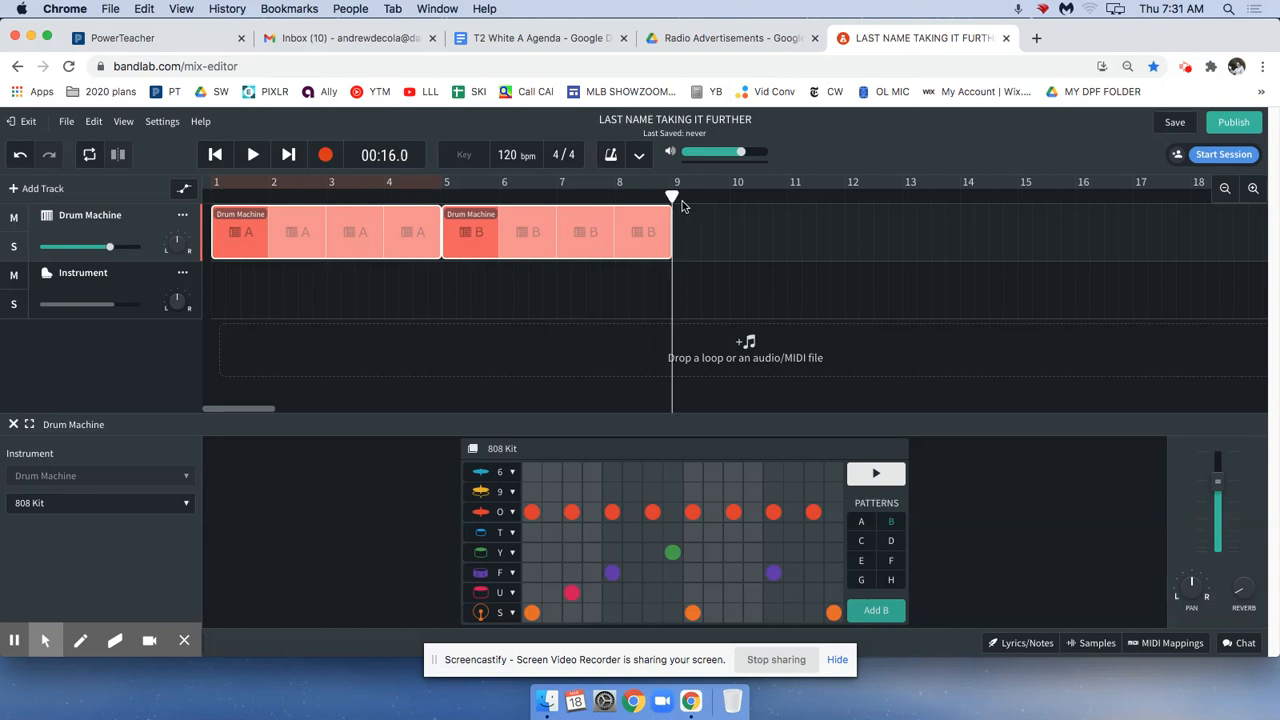
key(ctrl+v)
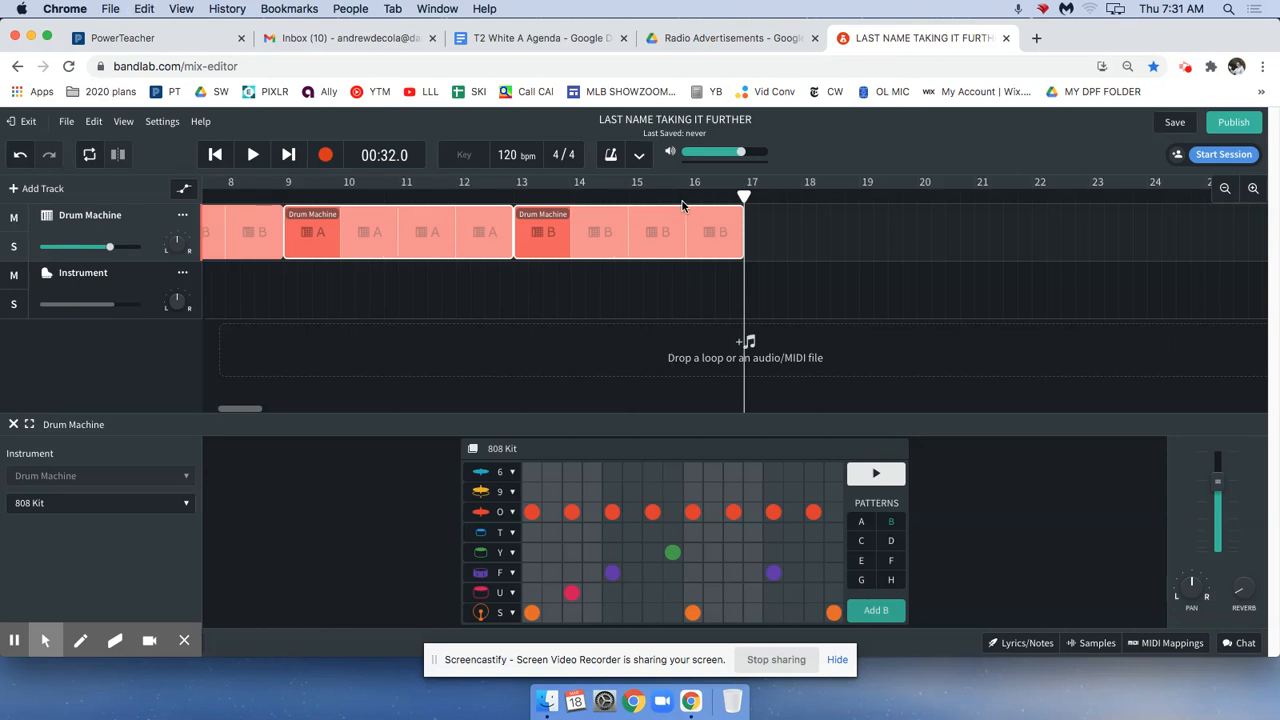
Copy all four drum regions and paste them at bar 17, directly after the existing ones.
click(776, 223)
drag(831, 230, 270, 229)
click(274, 231)
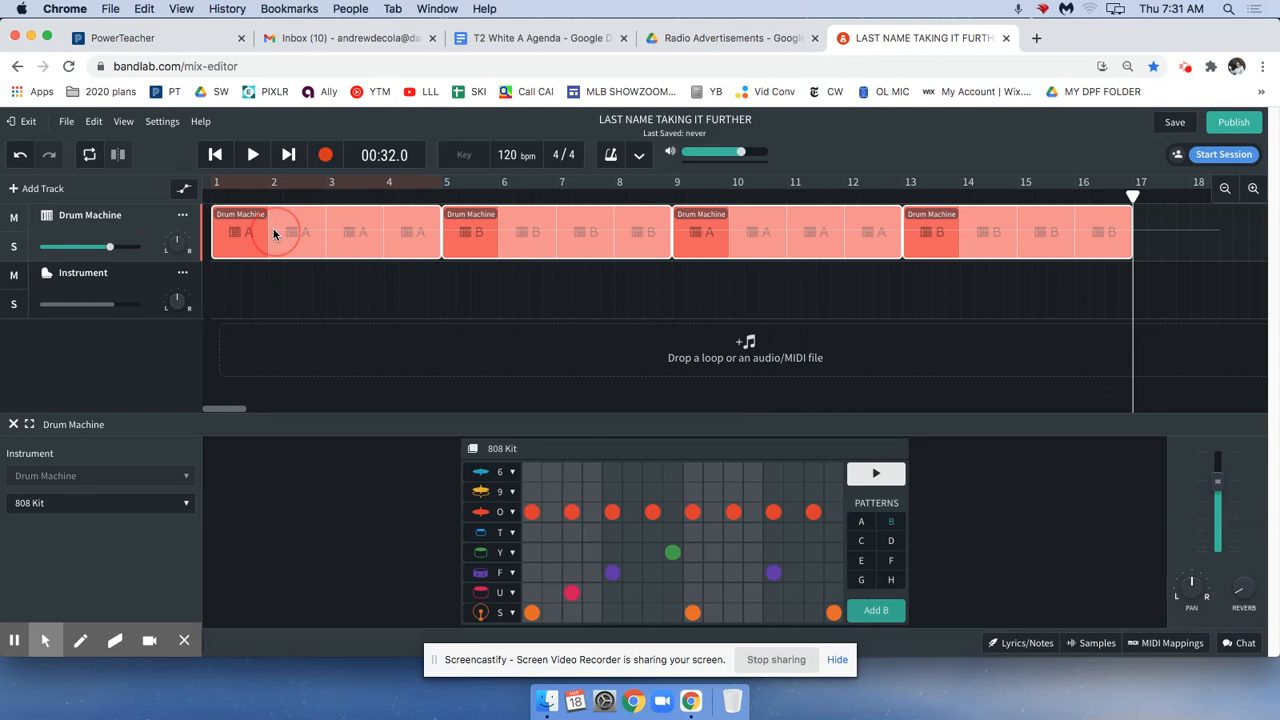
click(1113, 192)
drag(1113, 193, 1113, 192)
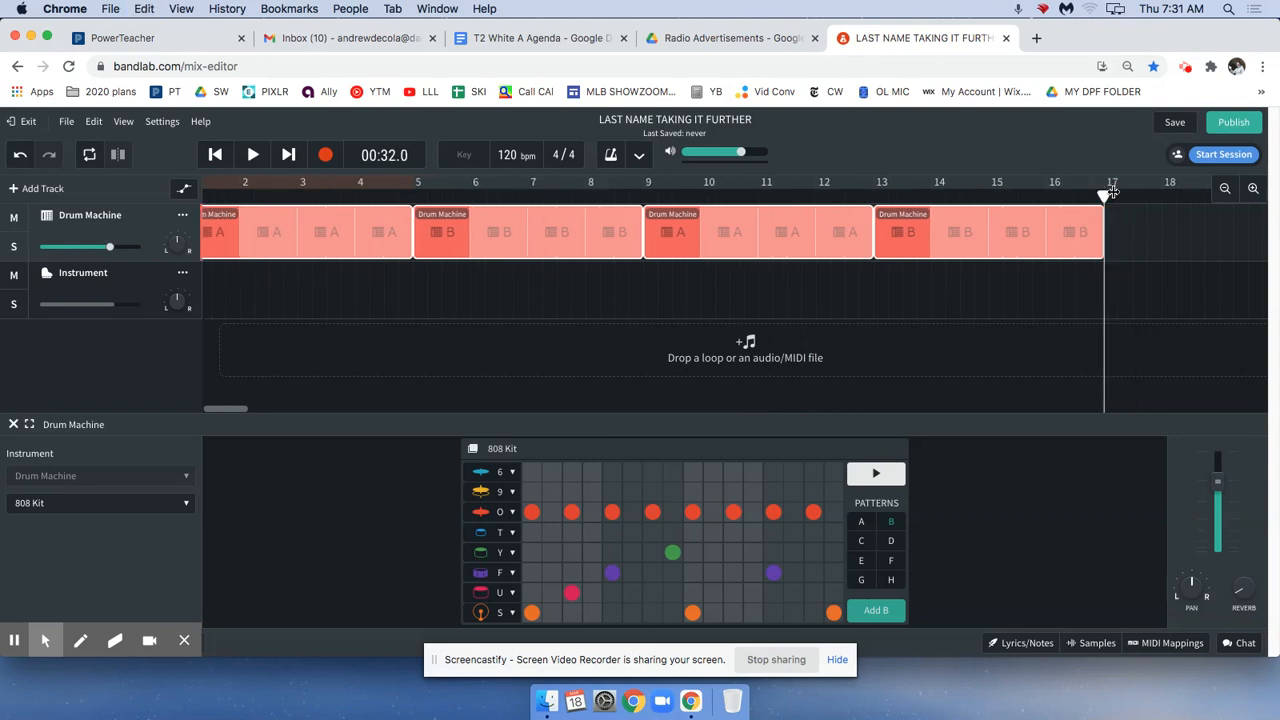
key(ctrl+v)
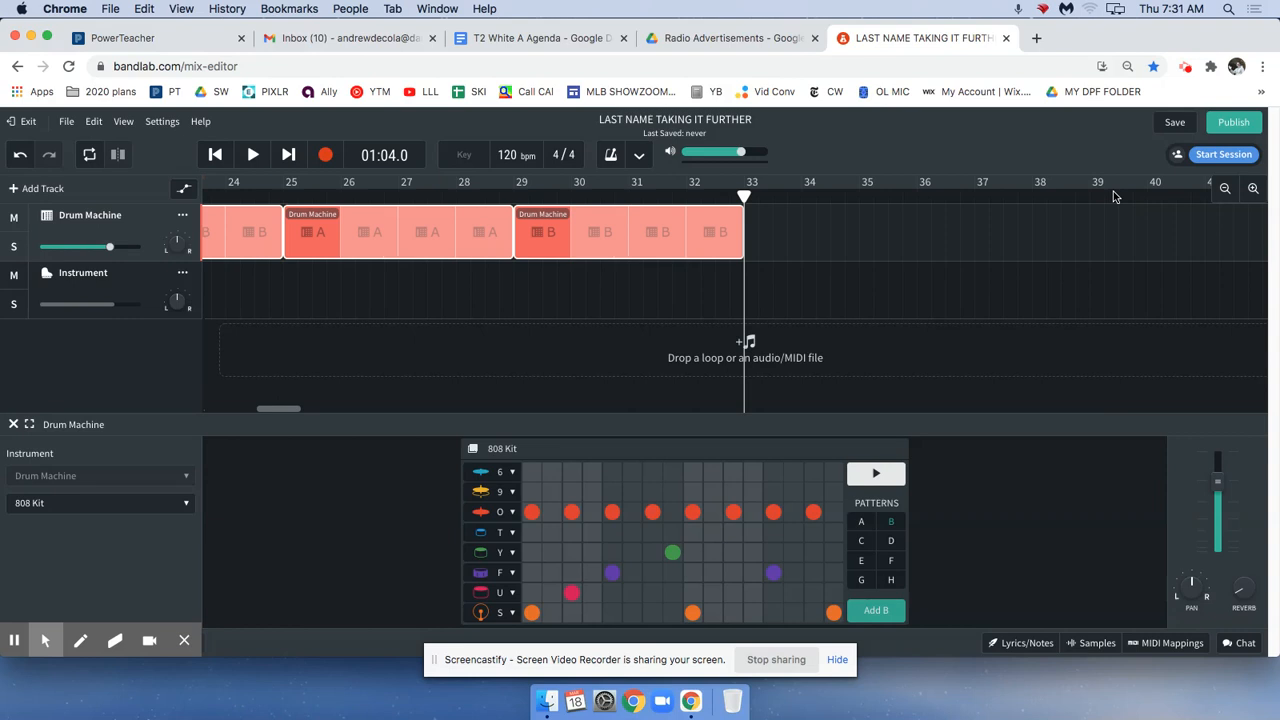
Select all eight drum regions and add a copy of them from bar 33 onward.
click(1225, 189)
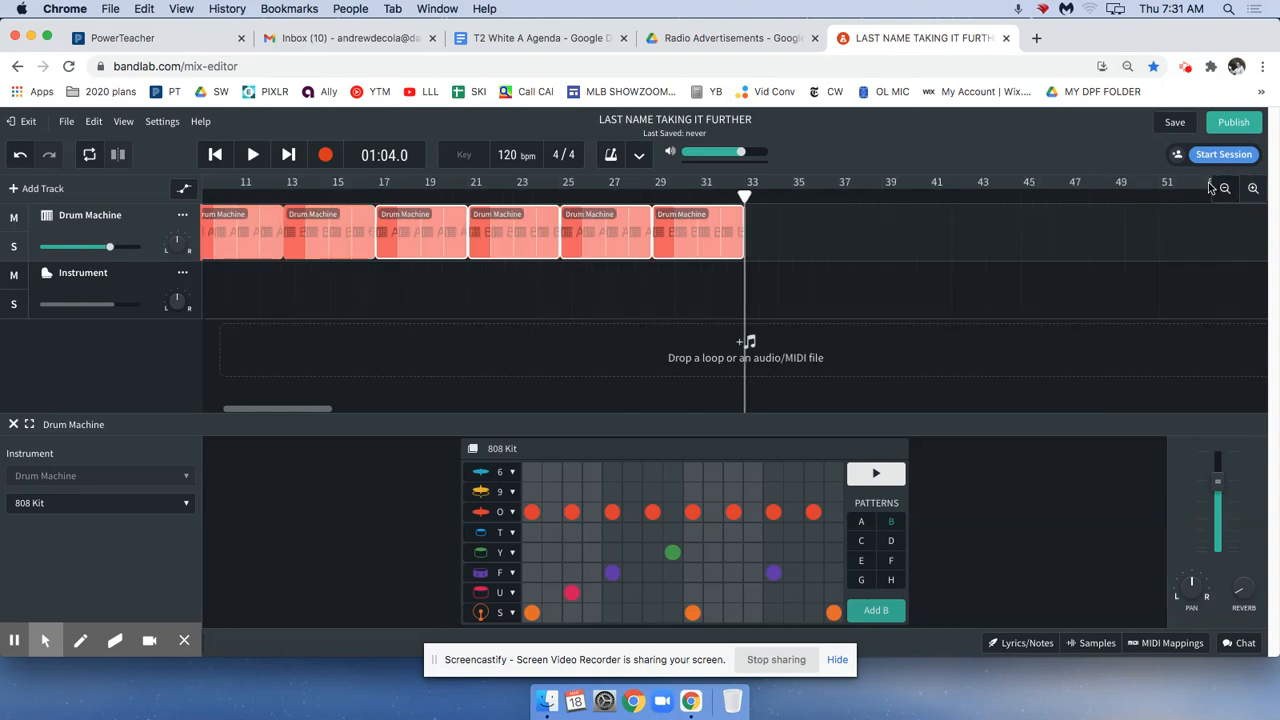
click(1225, 189)
drag(622, 234, 237, 231)
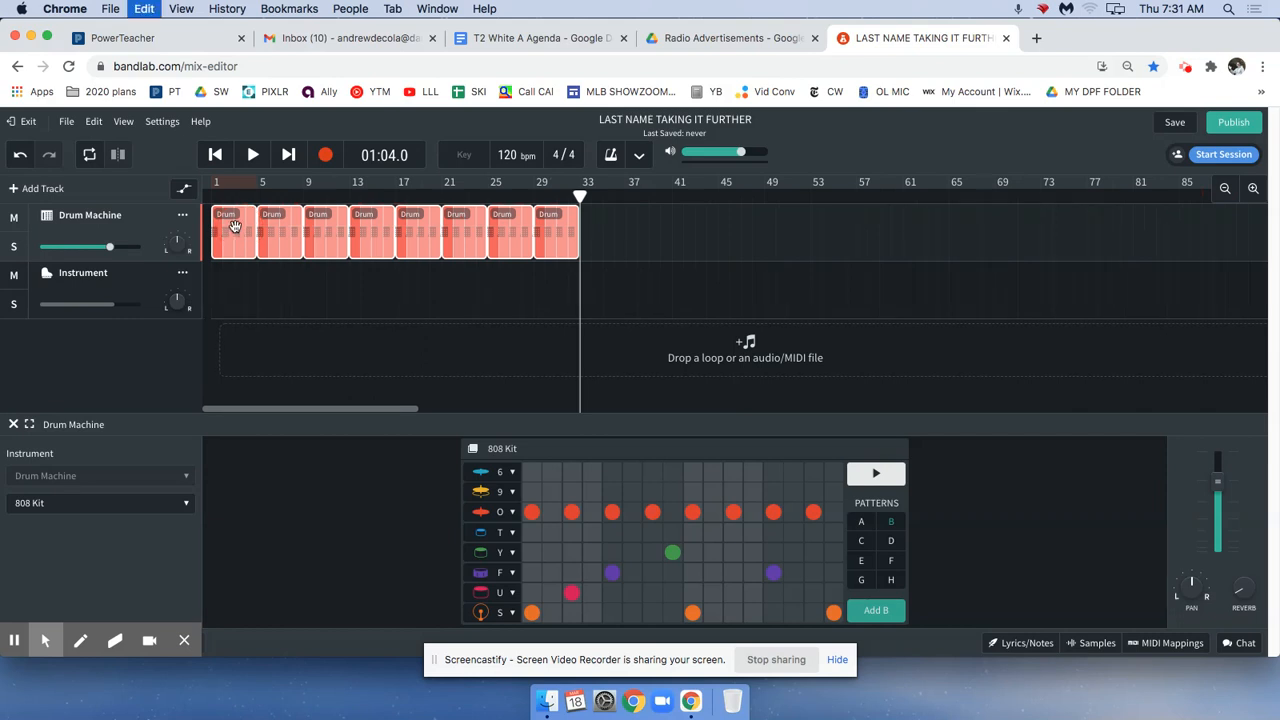
key(super+d)
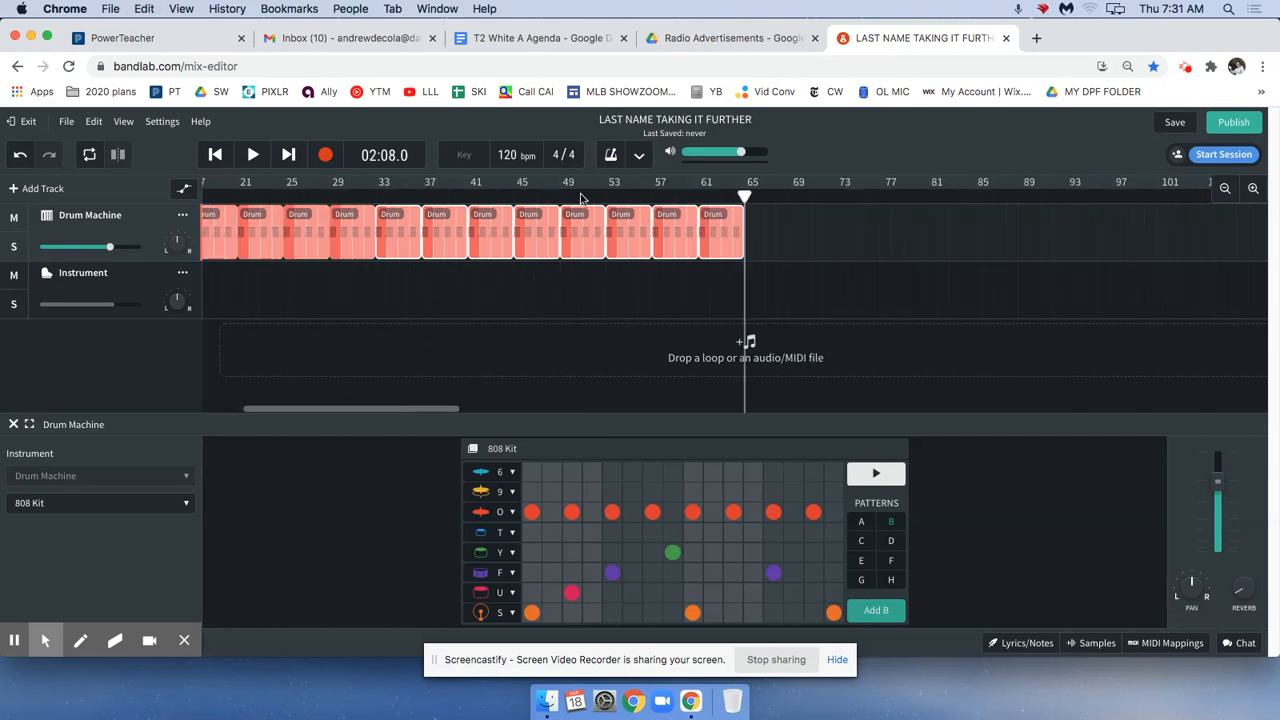
Select all sixteen drum regions, add a copy of them from bar 65 onward, and clear the selection.
drag(414, 409, 325, 407)
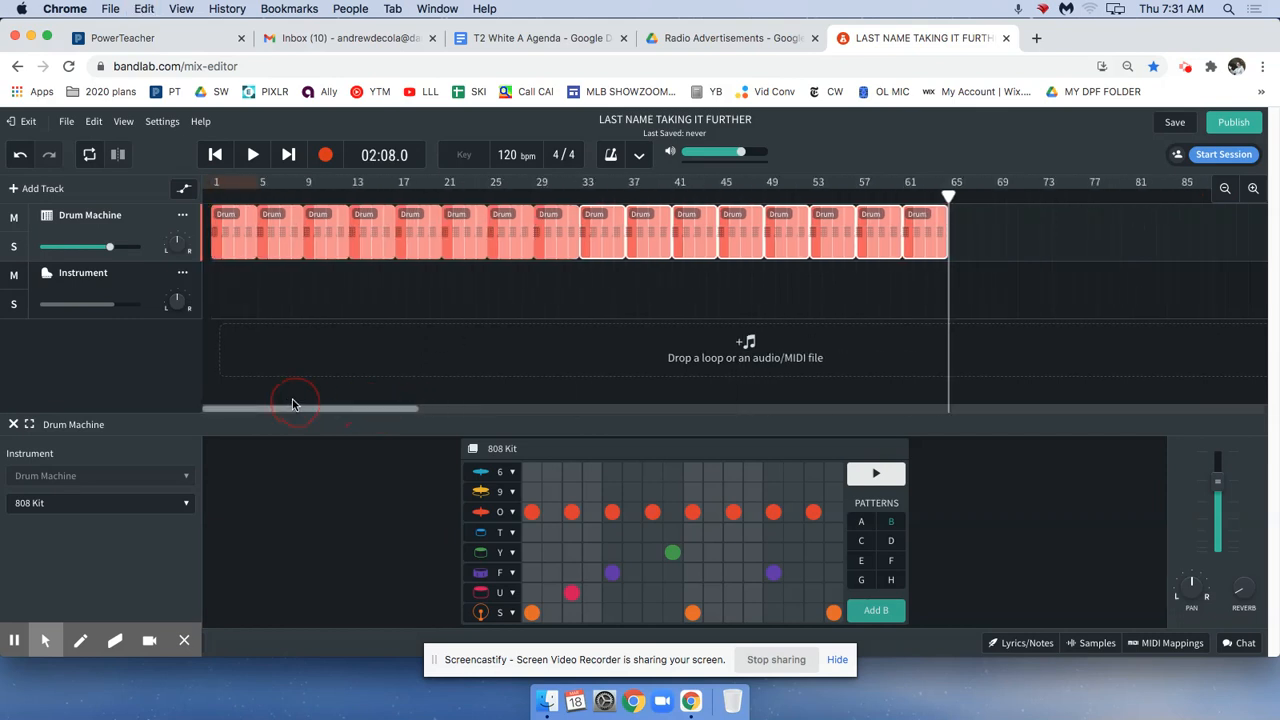
drag(1006, 230, 229, 232)
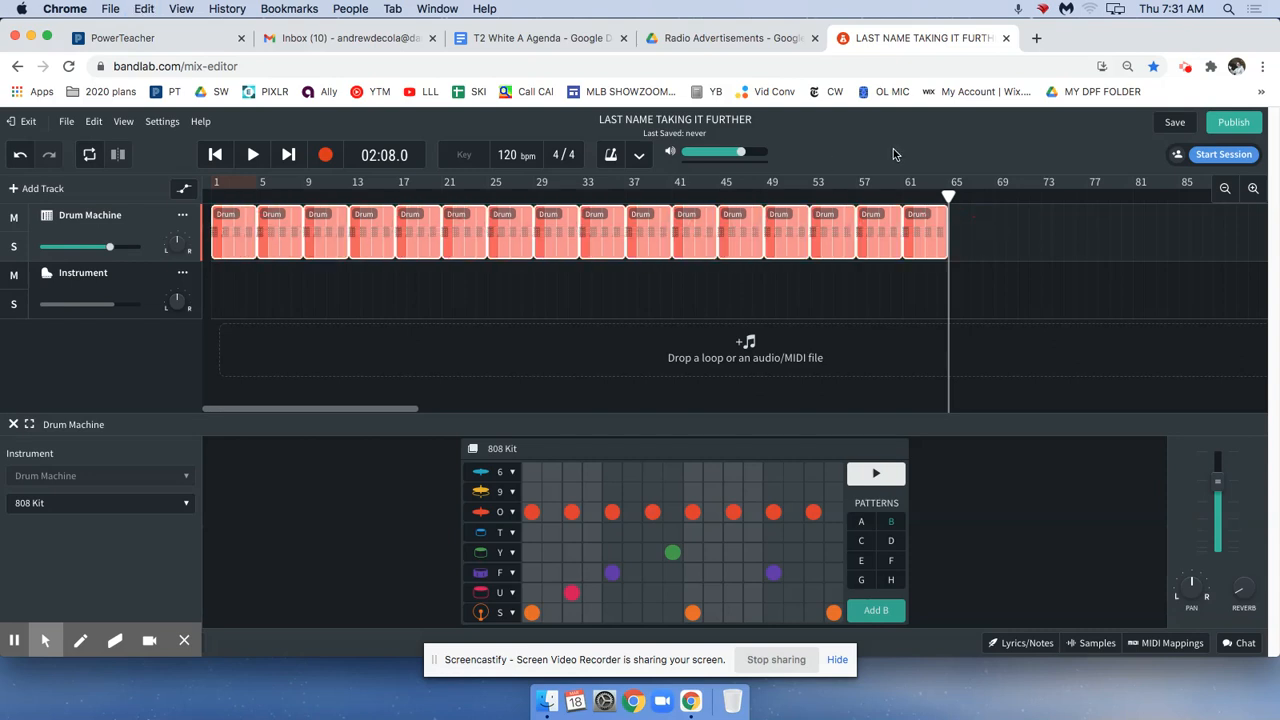
key(super+d)
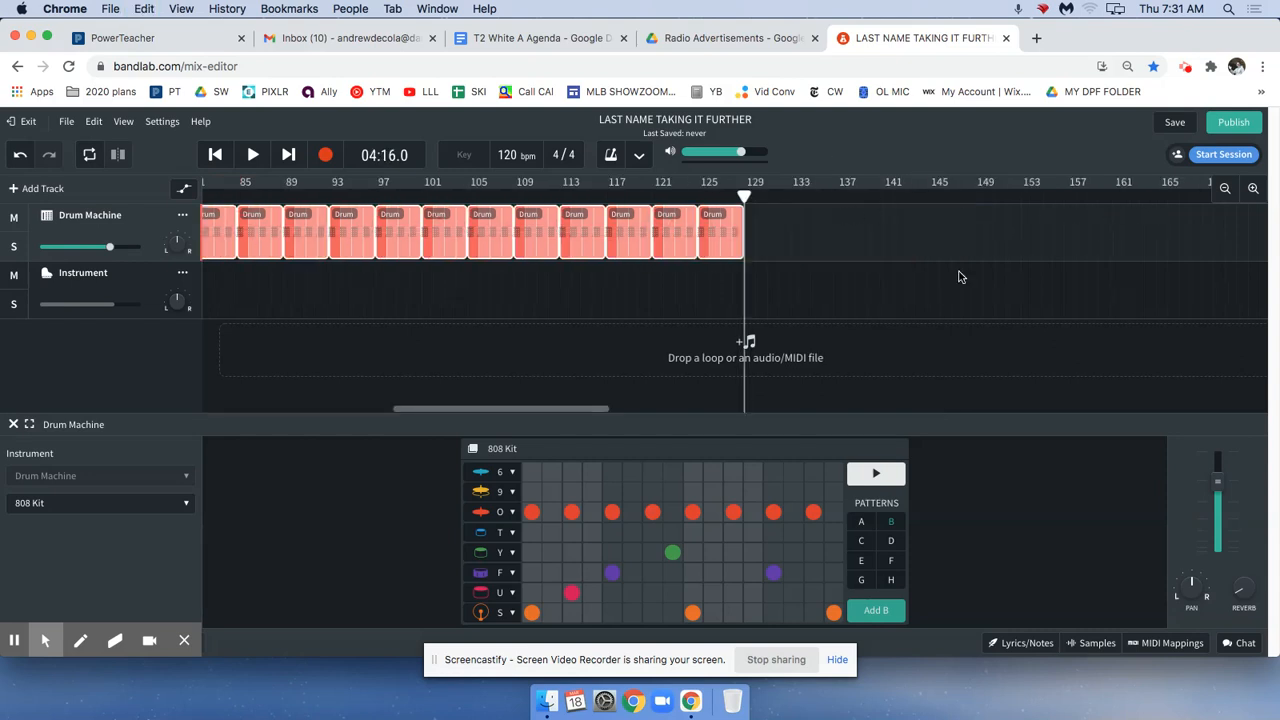
drag(403, 407, 264, 376)
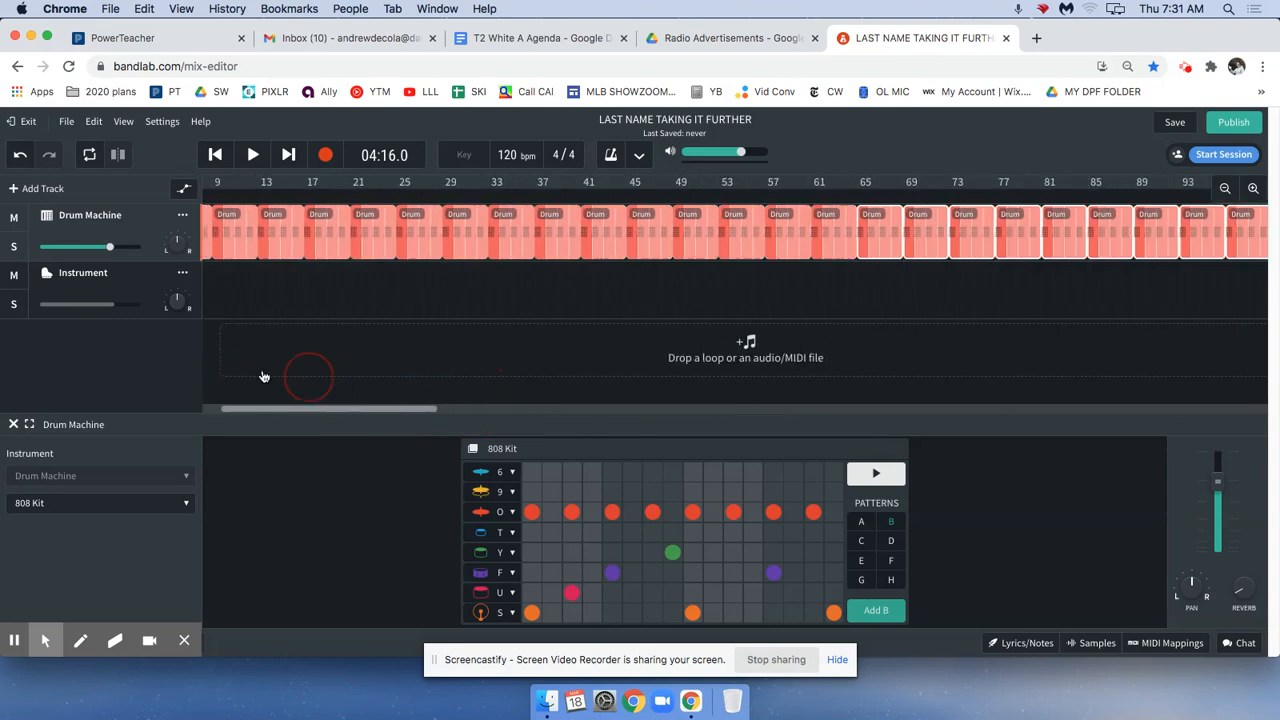
click(1220, 188)
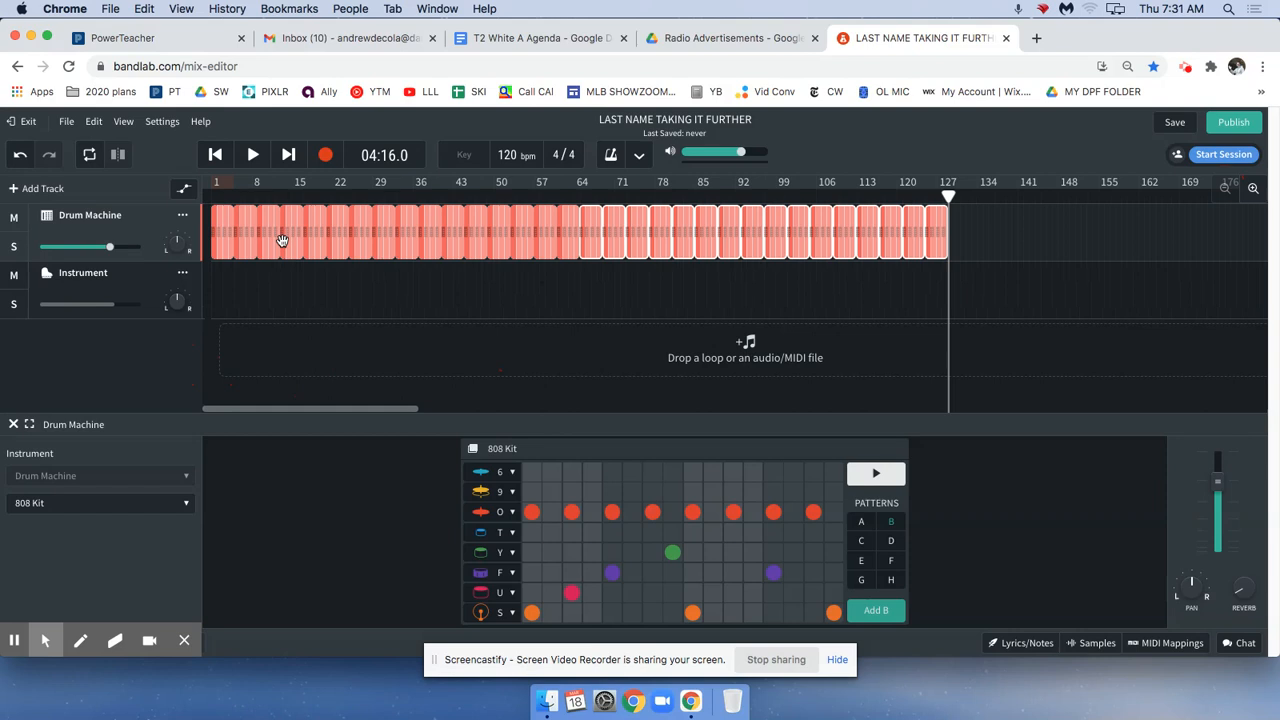
click(1012, 234)
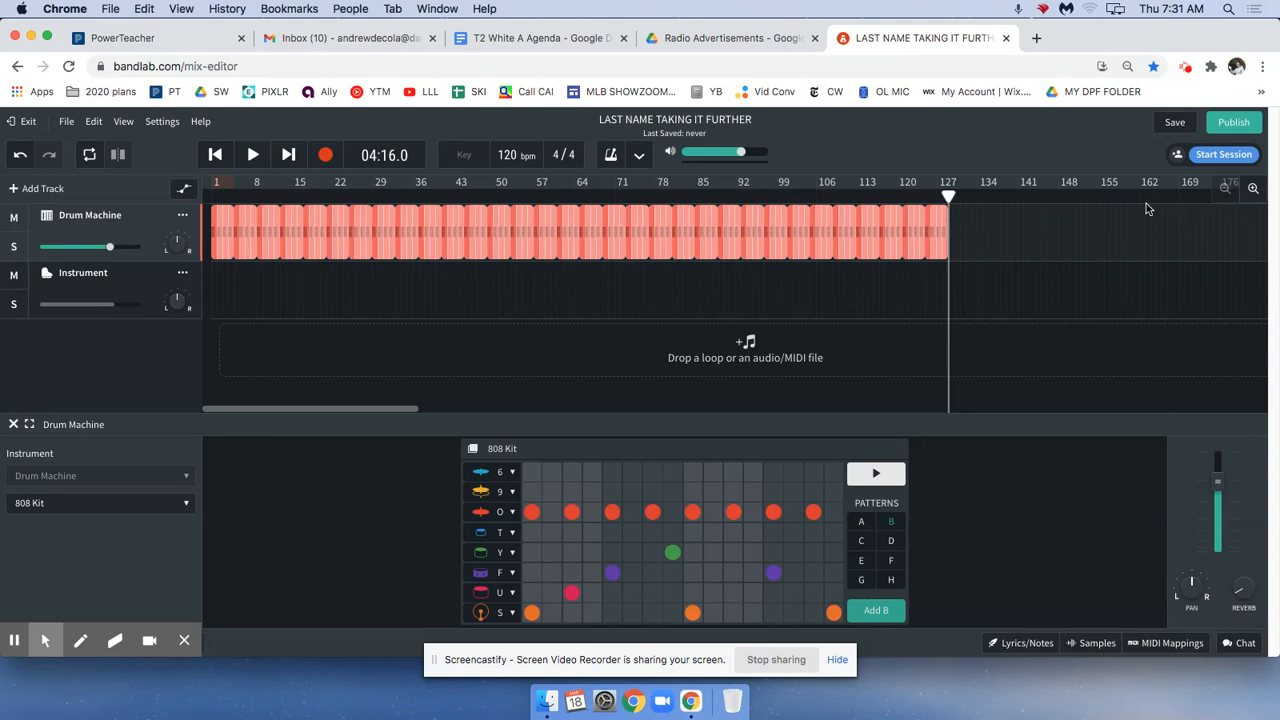
Align the playhead precisely with the end of the last drum region at bar 129.
click(1254, 188)
click(1256, 189)
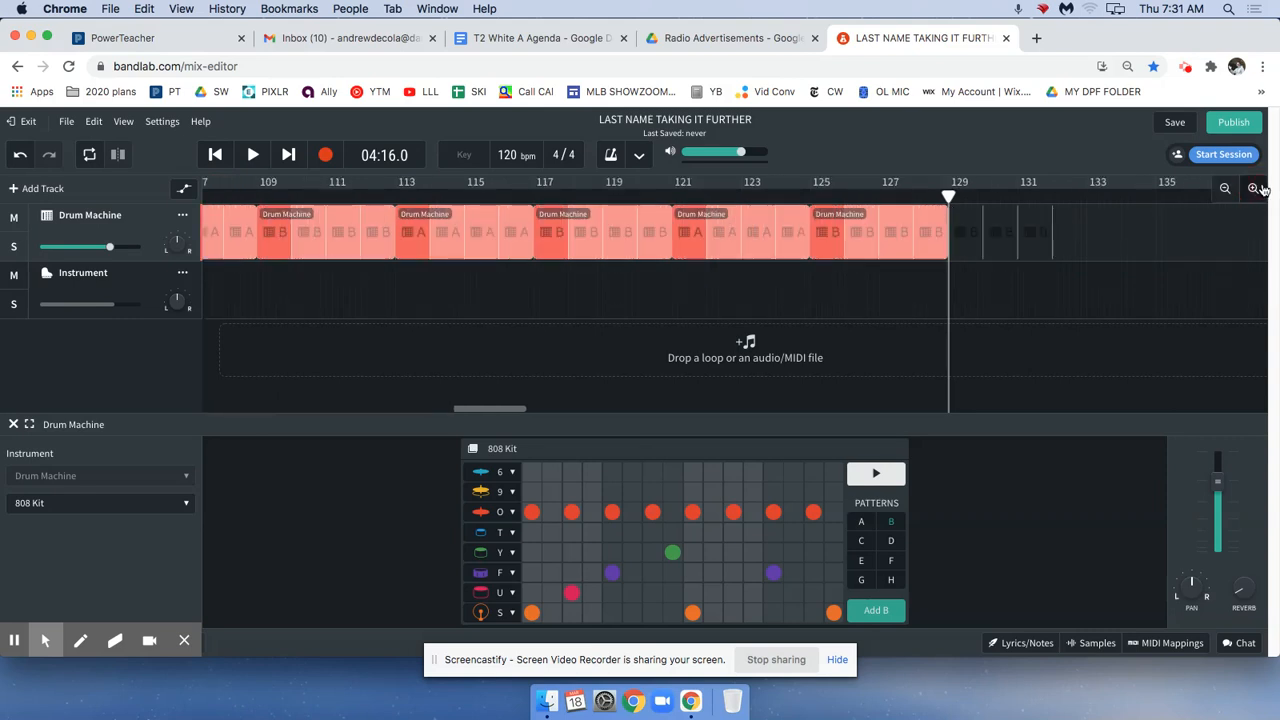
click(1259, 189)
click(1259, 189)
click(928, 195)
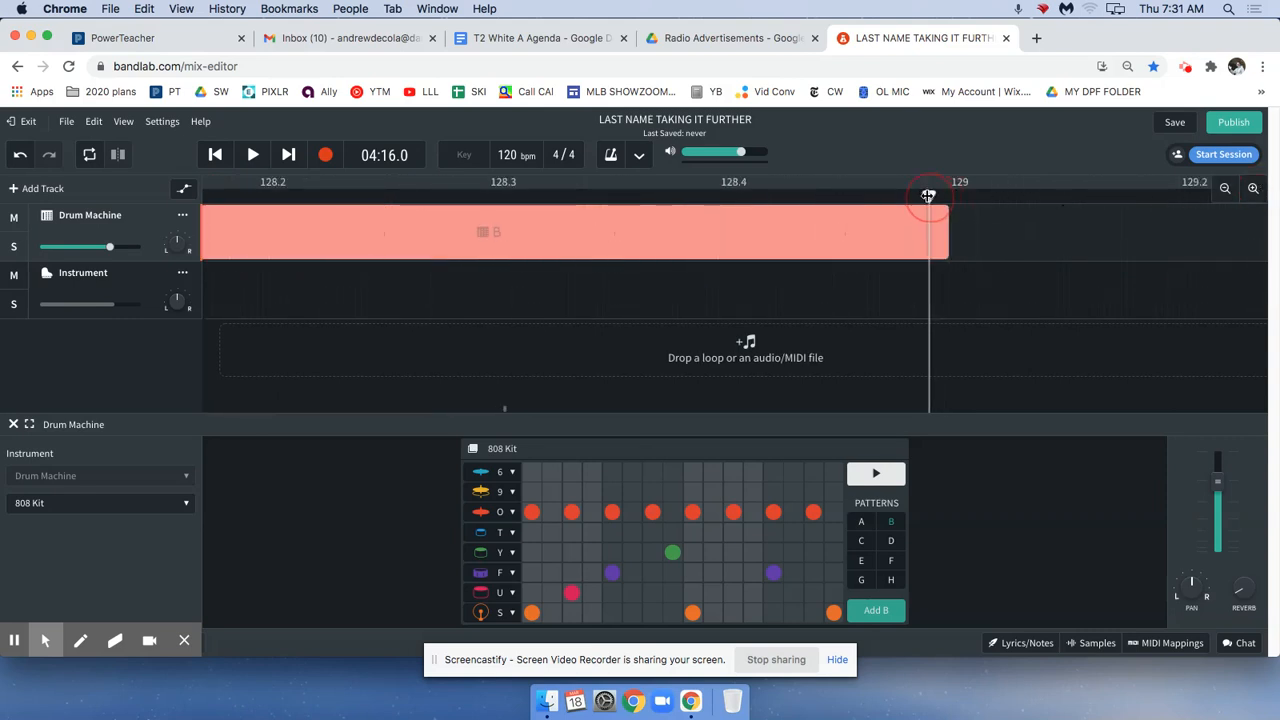
drag(928, 195, 947, 195)
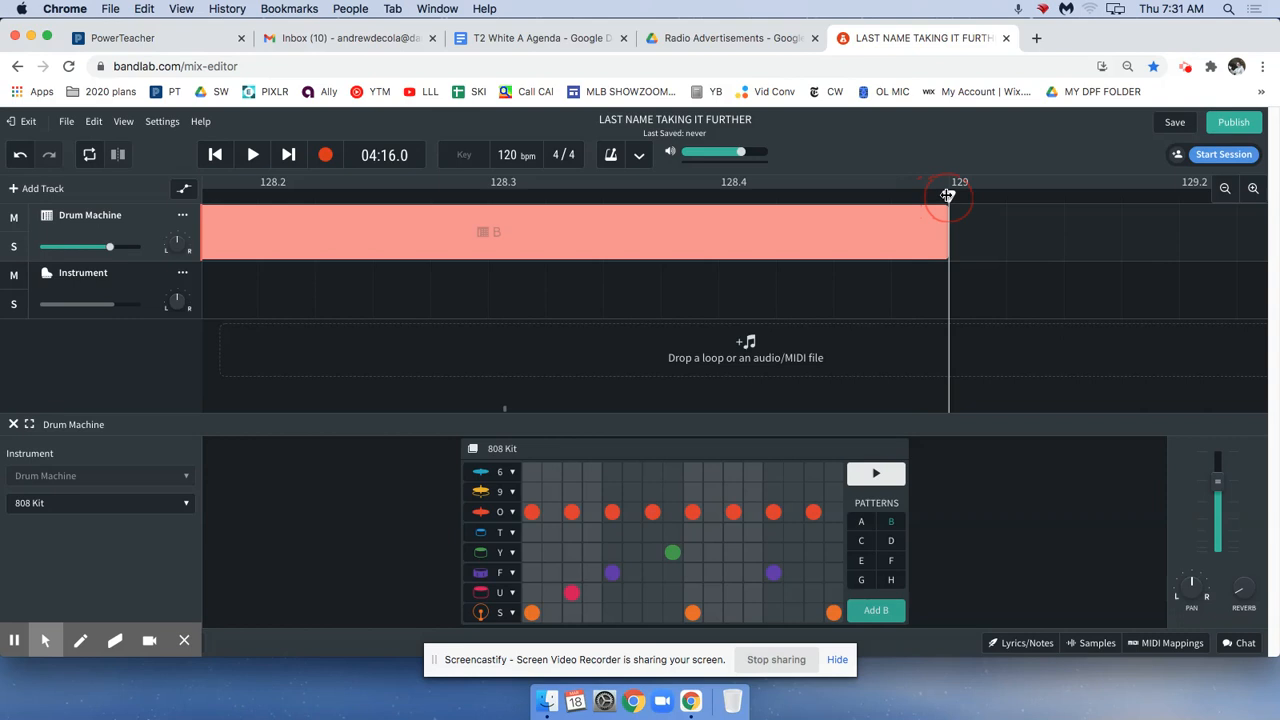
click(1225, 190)
click(1225, 190)
click(1225, 190)
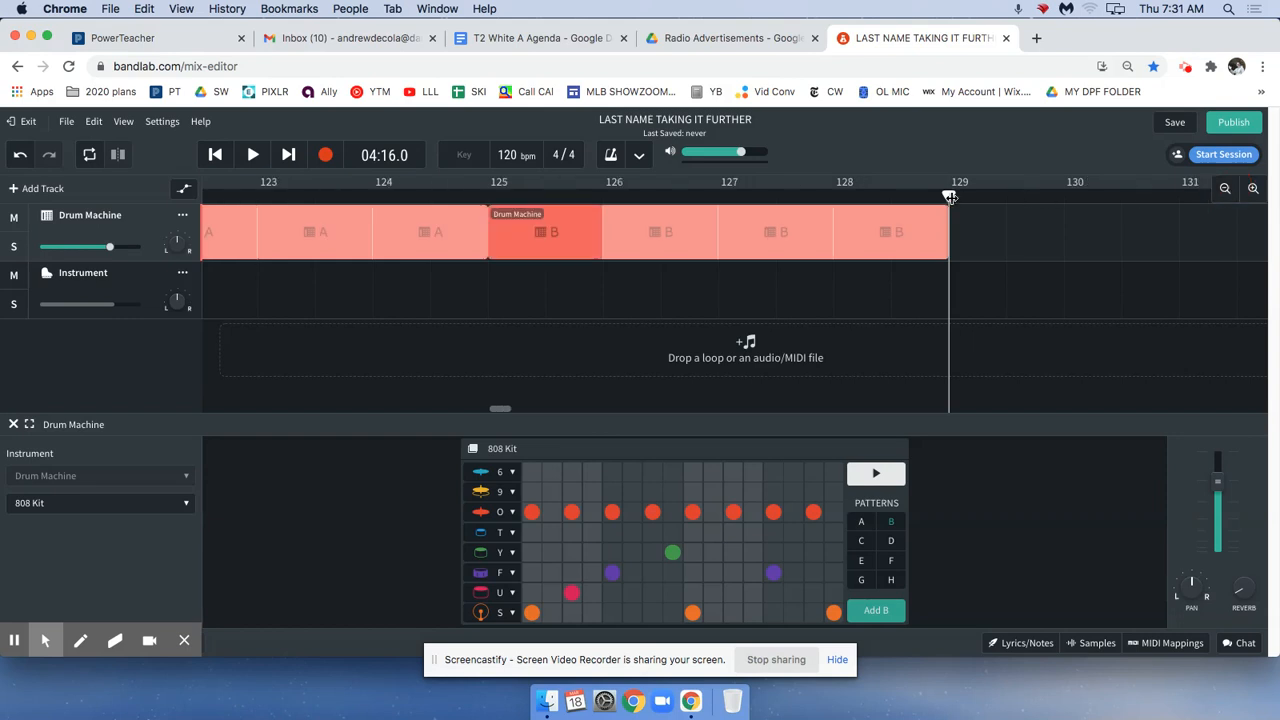
drag(929, 197, 949, 198)
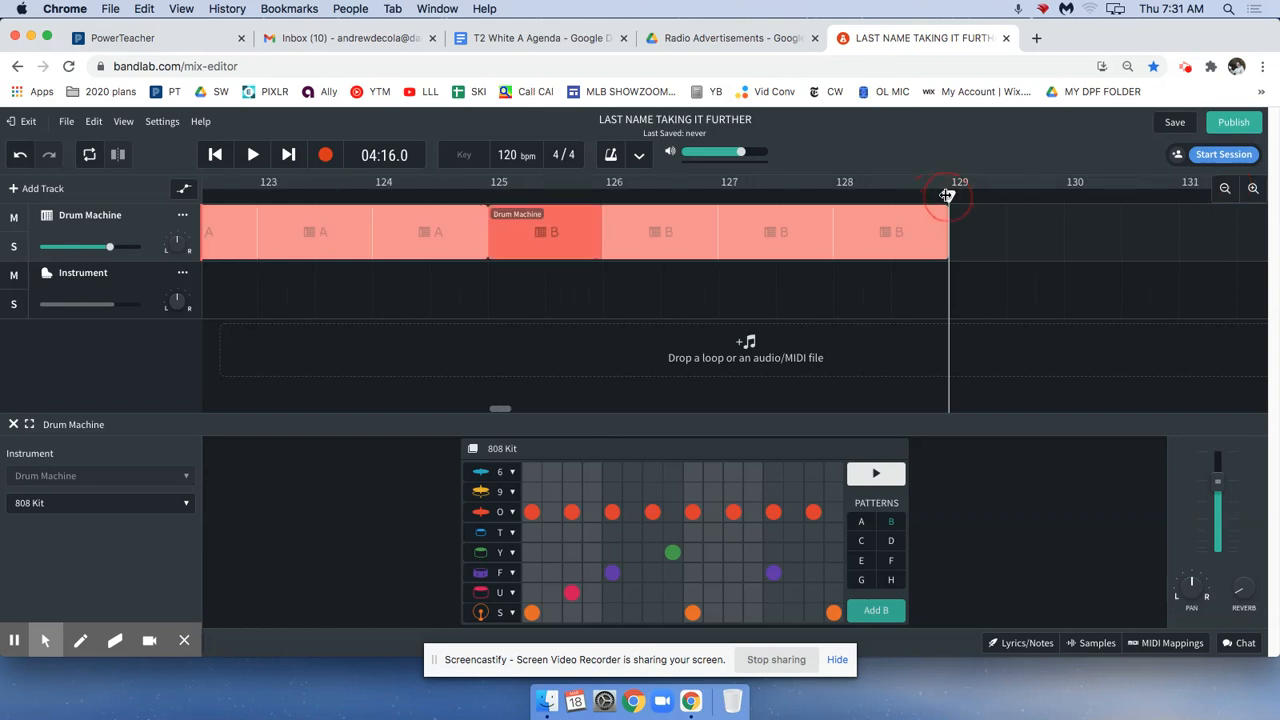
click(1229, 192)
click(1229, 192)
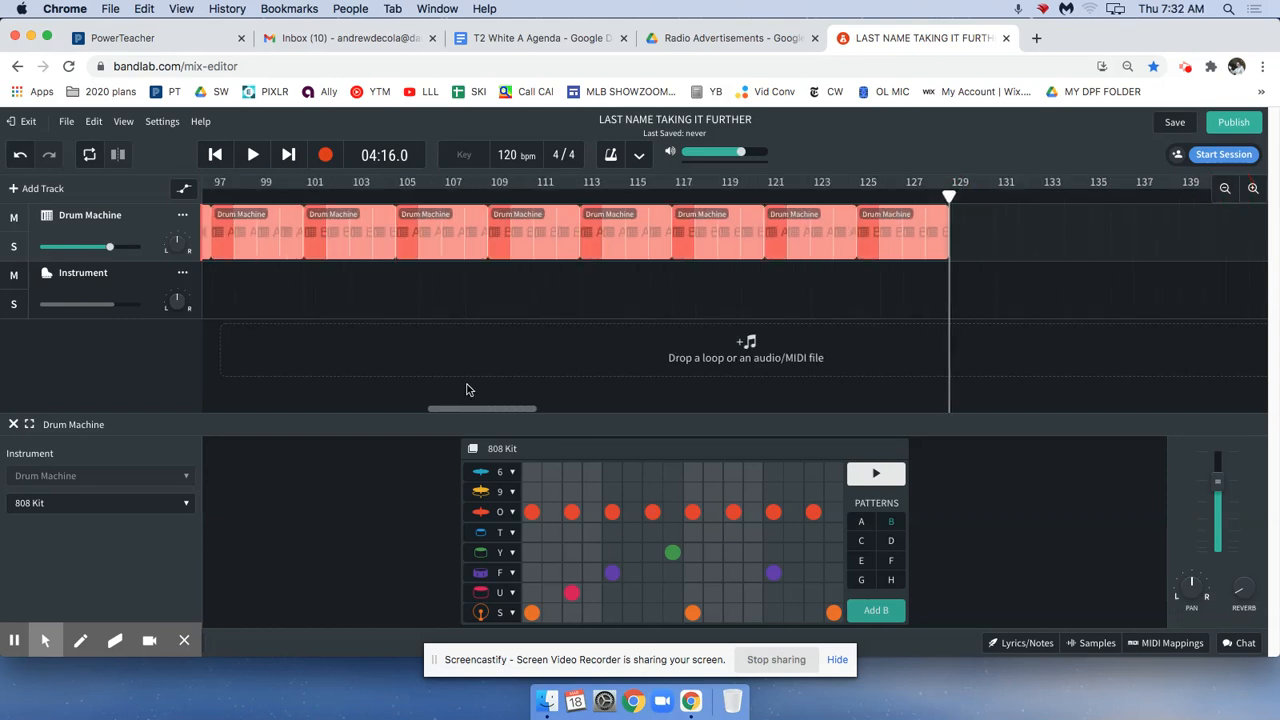
Select the Instrument track back at the song's start and limit its Grand Piano keyboard to the C Major triad.
drag(480, 413, 126, 384)
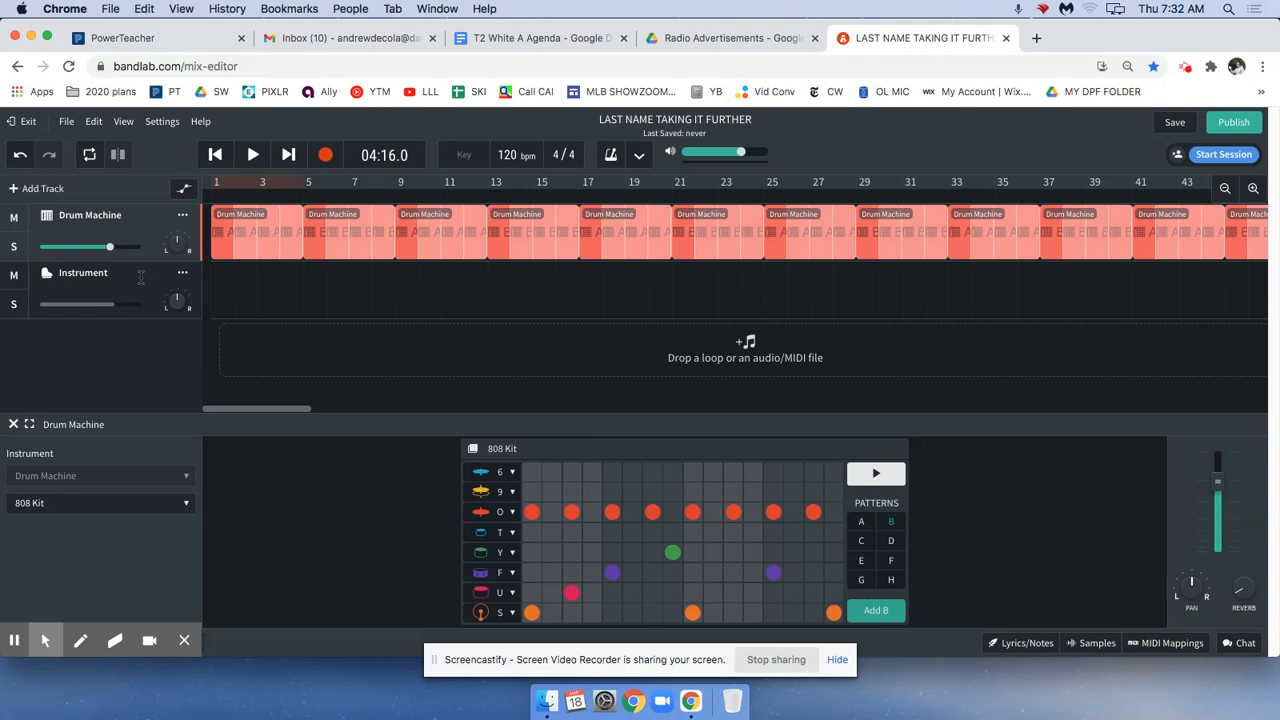
click(140, 278)
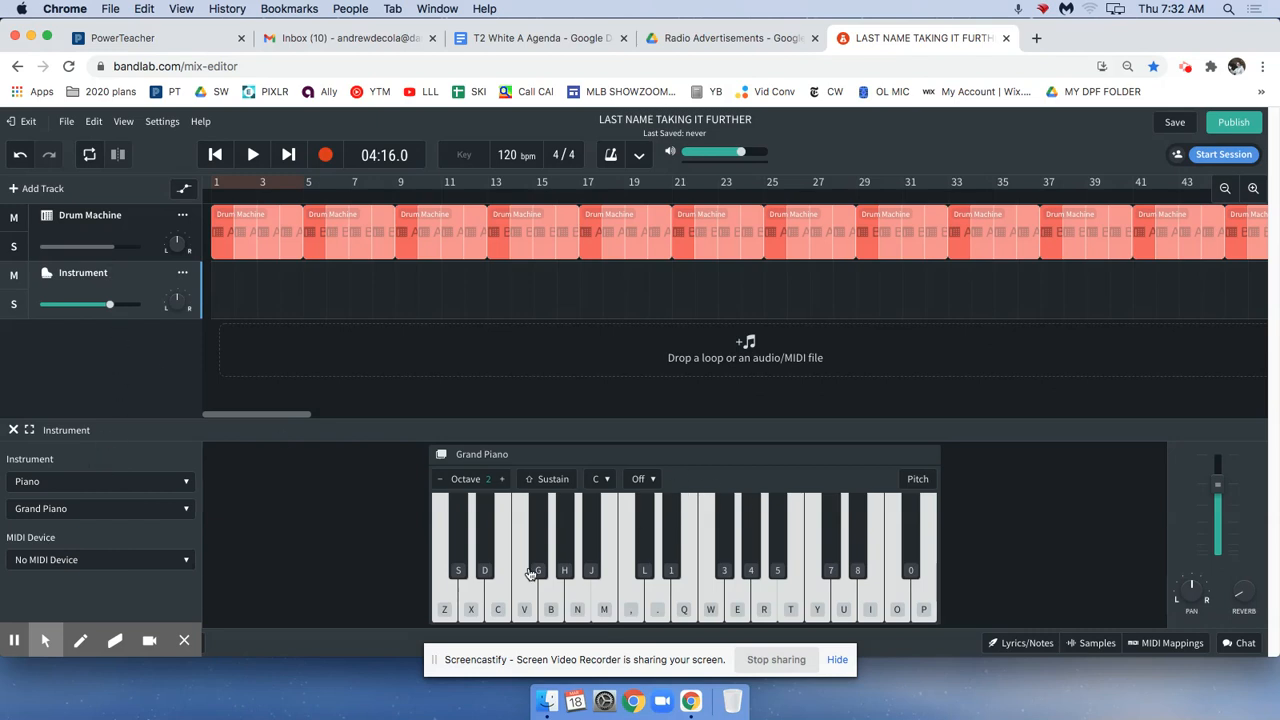
drag(447, 594, 890, 582)
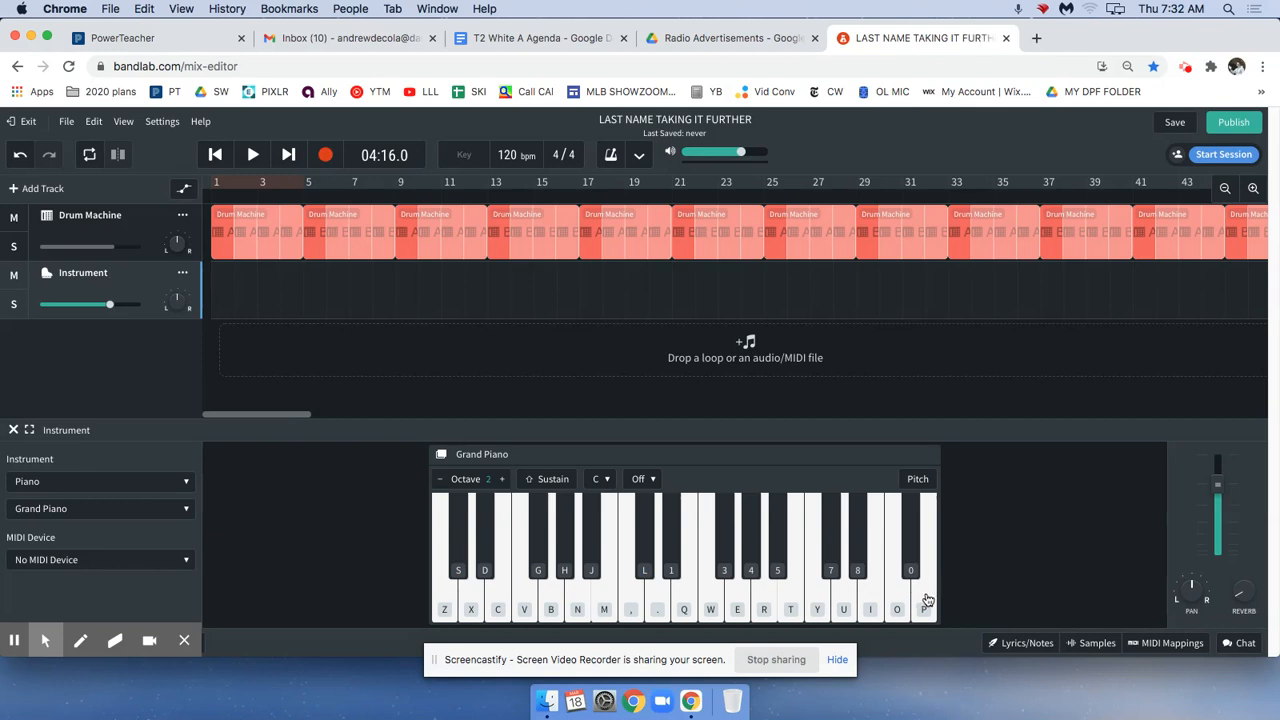
drag(924, 600, 630, 598)
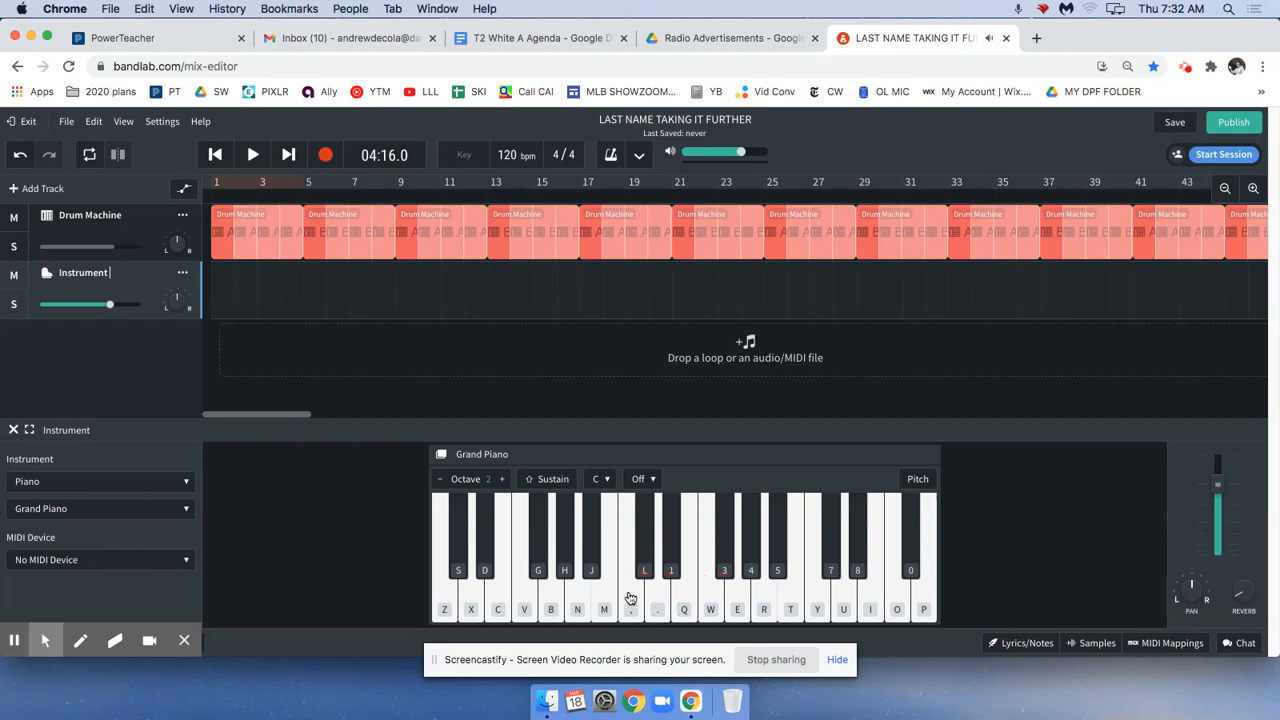
click(643, 481)
click(643, 479)
click(641, 480)
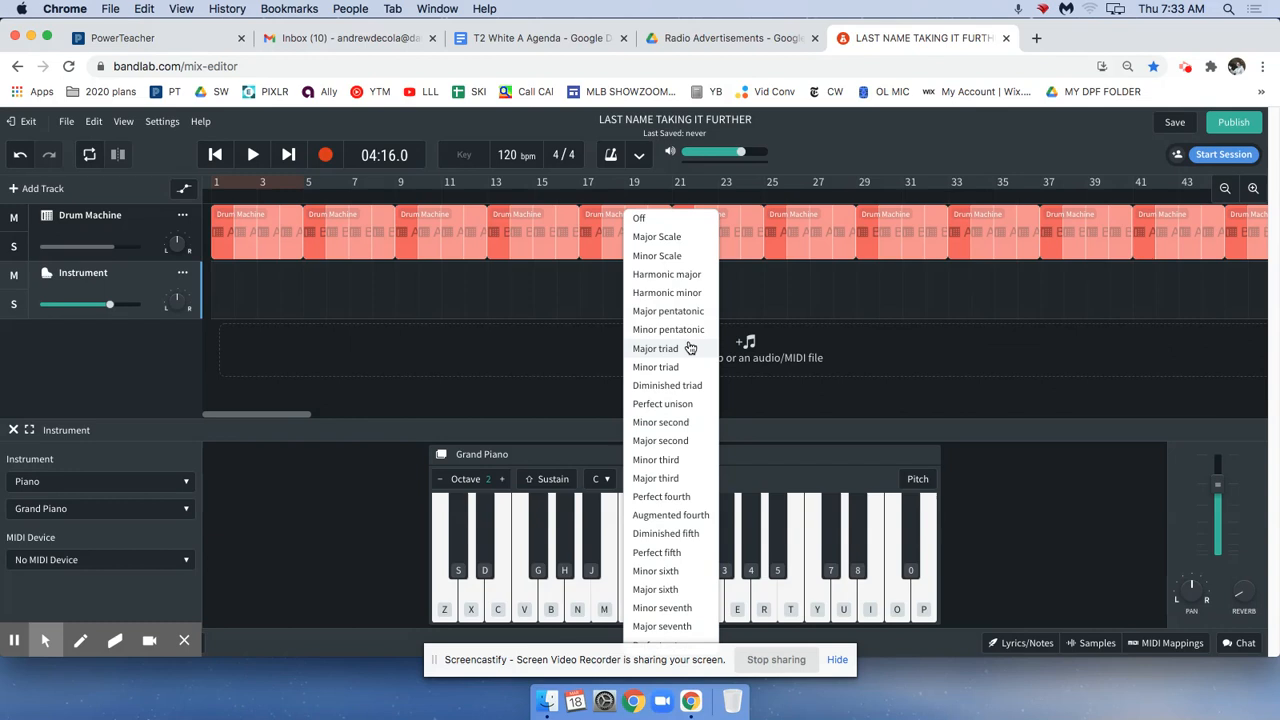
click(690, 348)
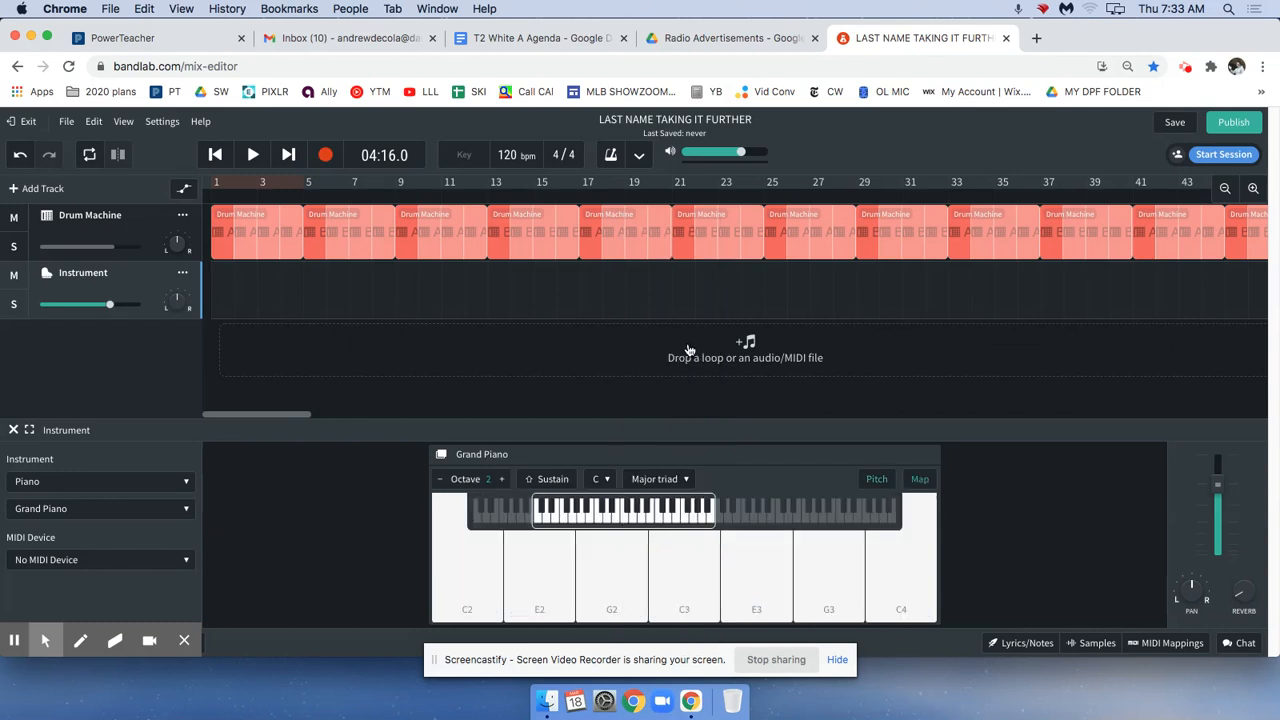
Audition the C major triad notes on the piano upward from C2 to C4.
click(466, 618)
click(537, 617)
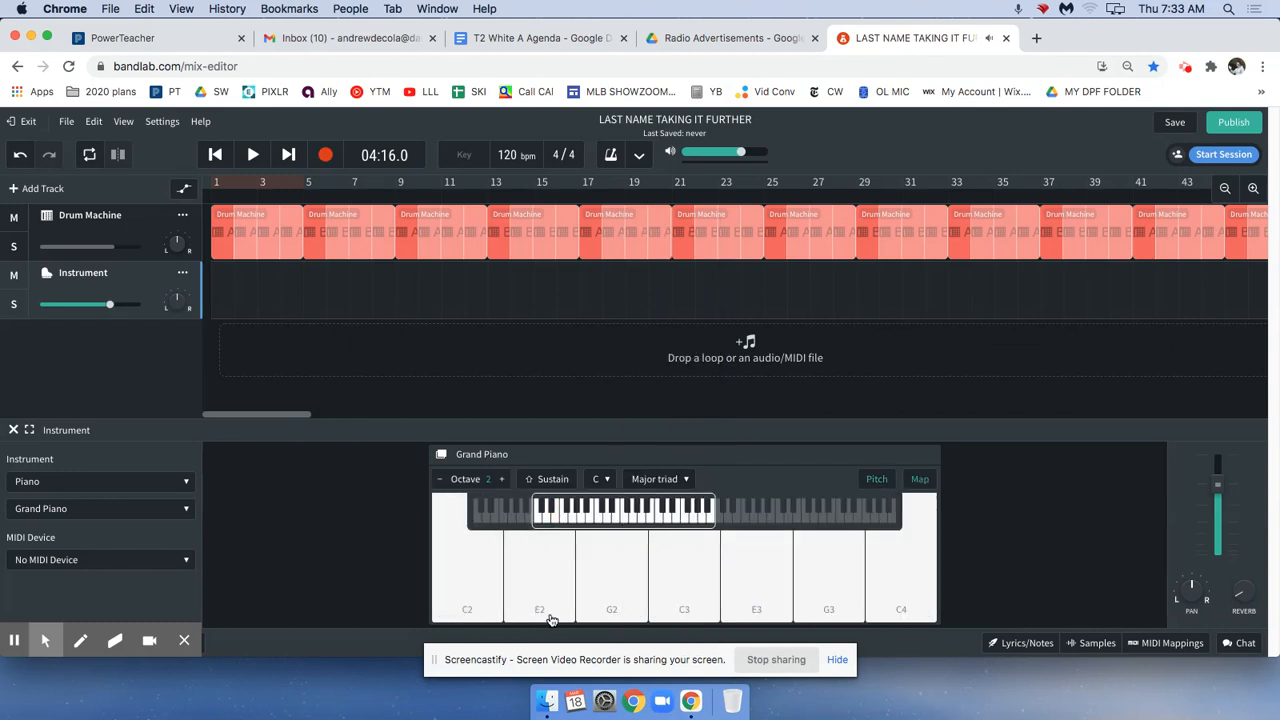
click(685, 619)
click(762, 618)
click(823, 614)
click(904, 612)
click(901, 608)
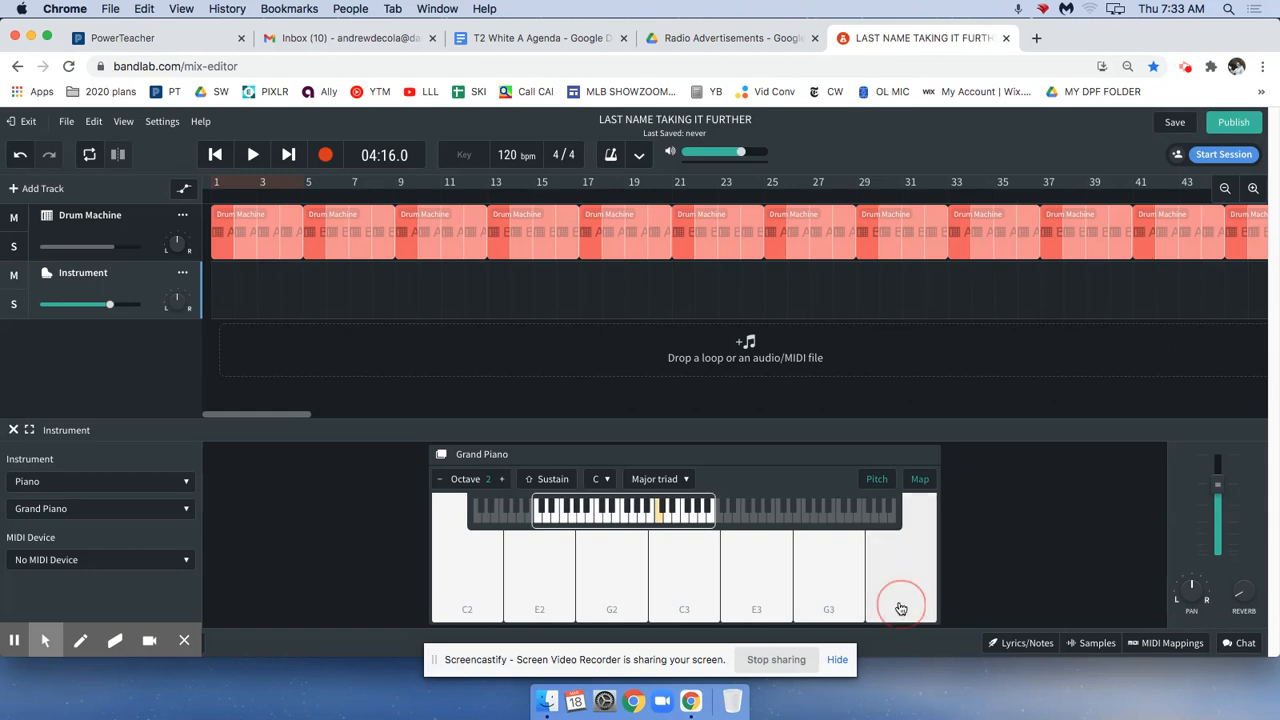
Try out a free melody on the C major triad, moving between low, middle and high piano notes.
click(690, 592)
click(498, 595)
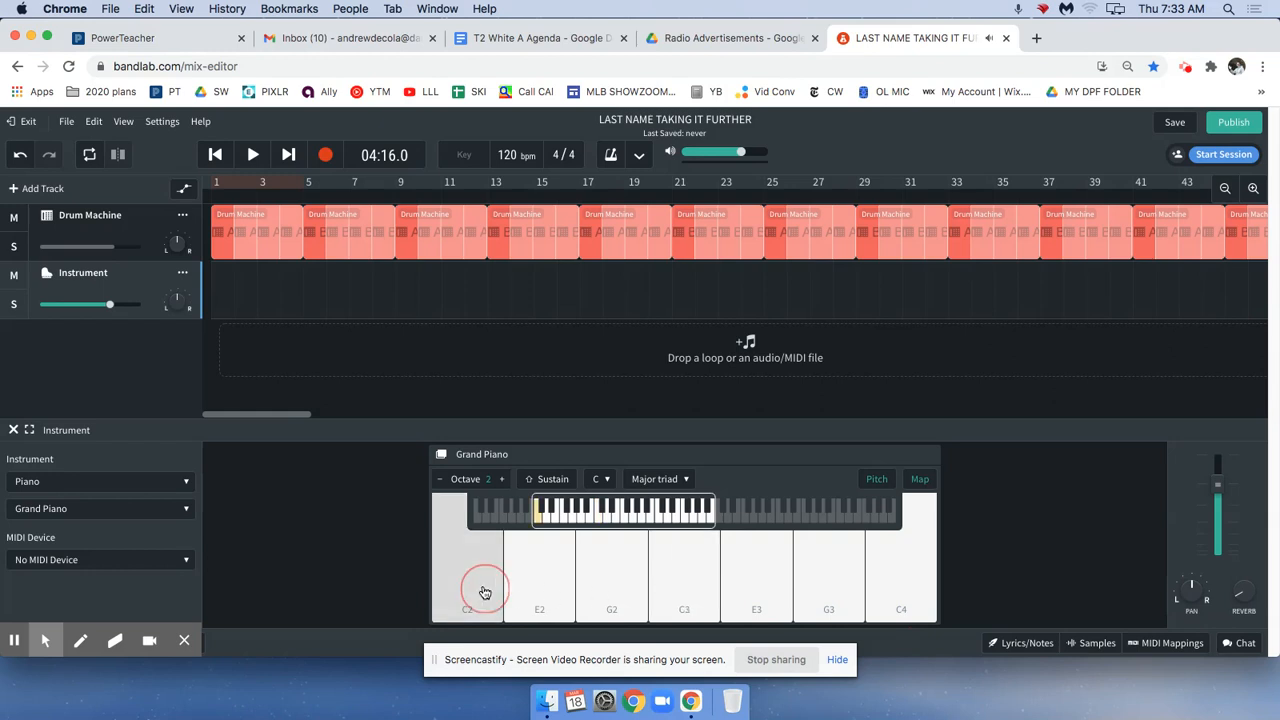
click(527, 596)
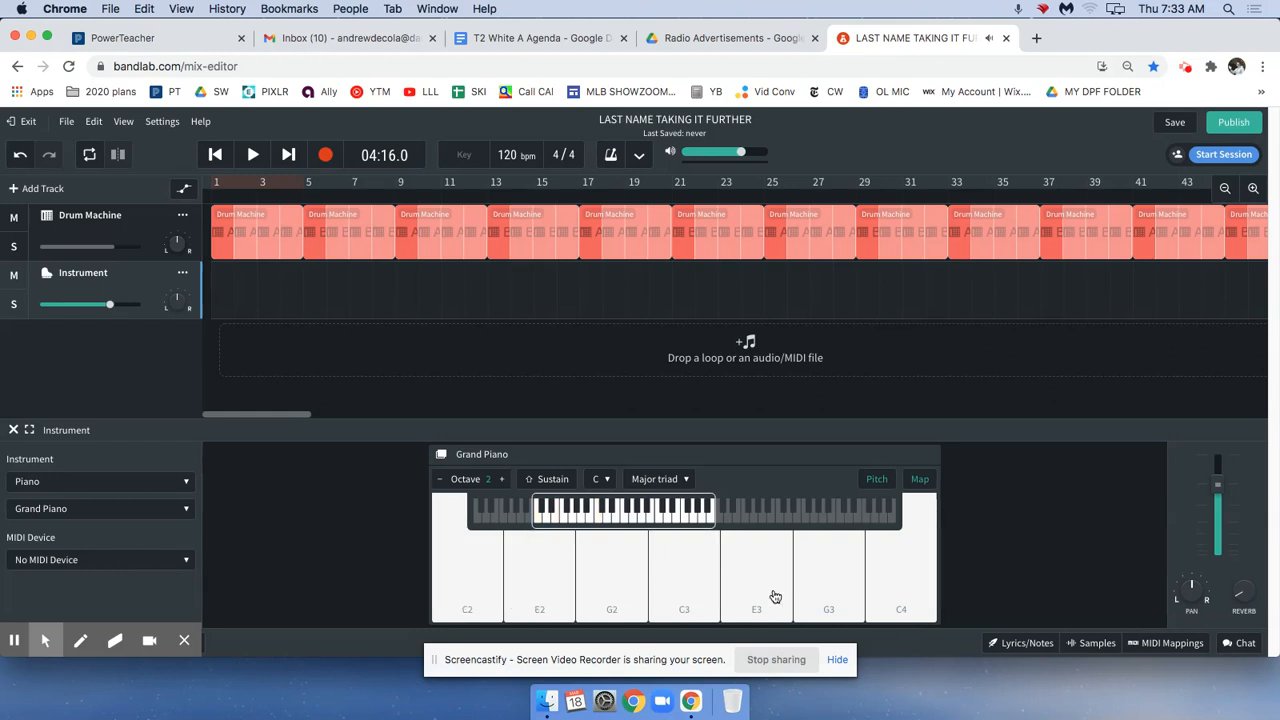
click(762, 593)
click(639, 594)
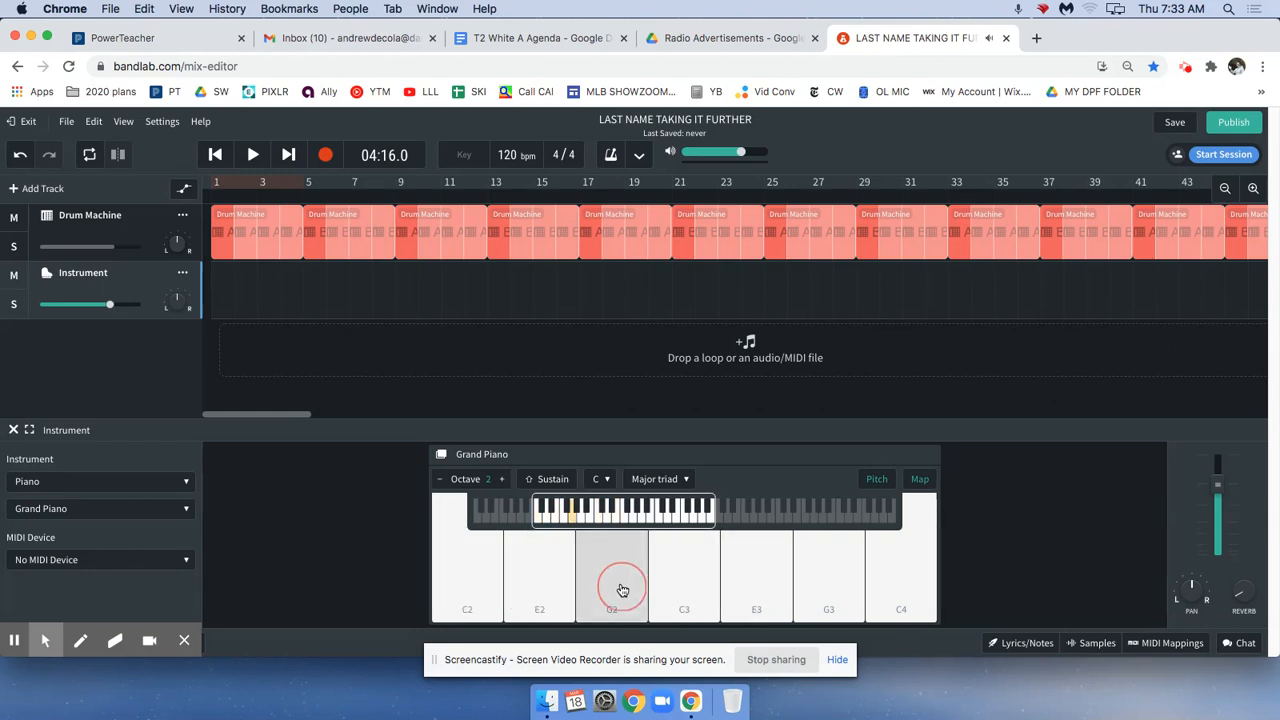
click(822, 597)
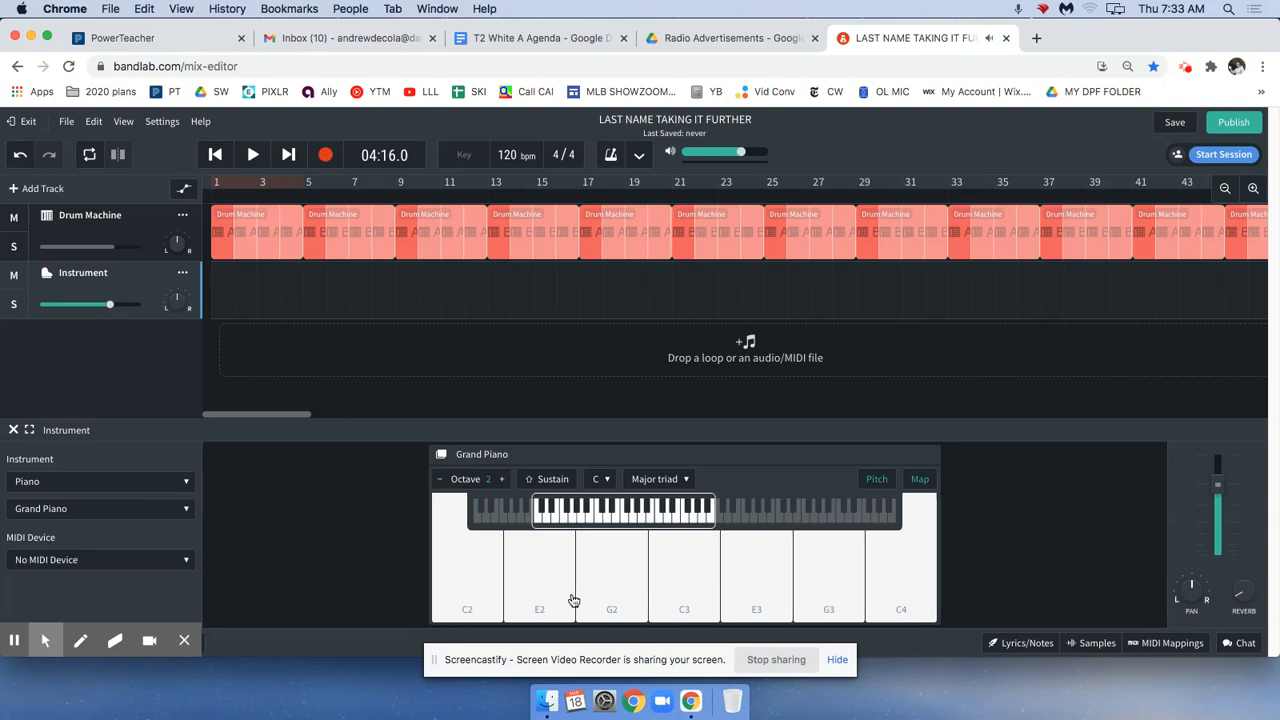
click(694, 597)
click(480, 590)
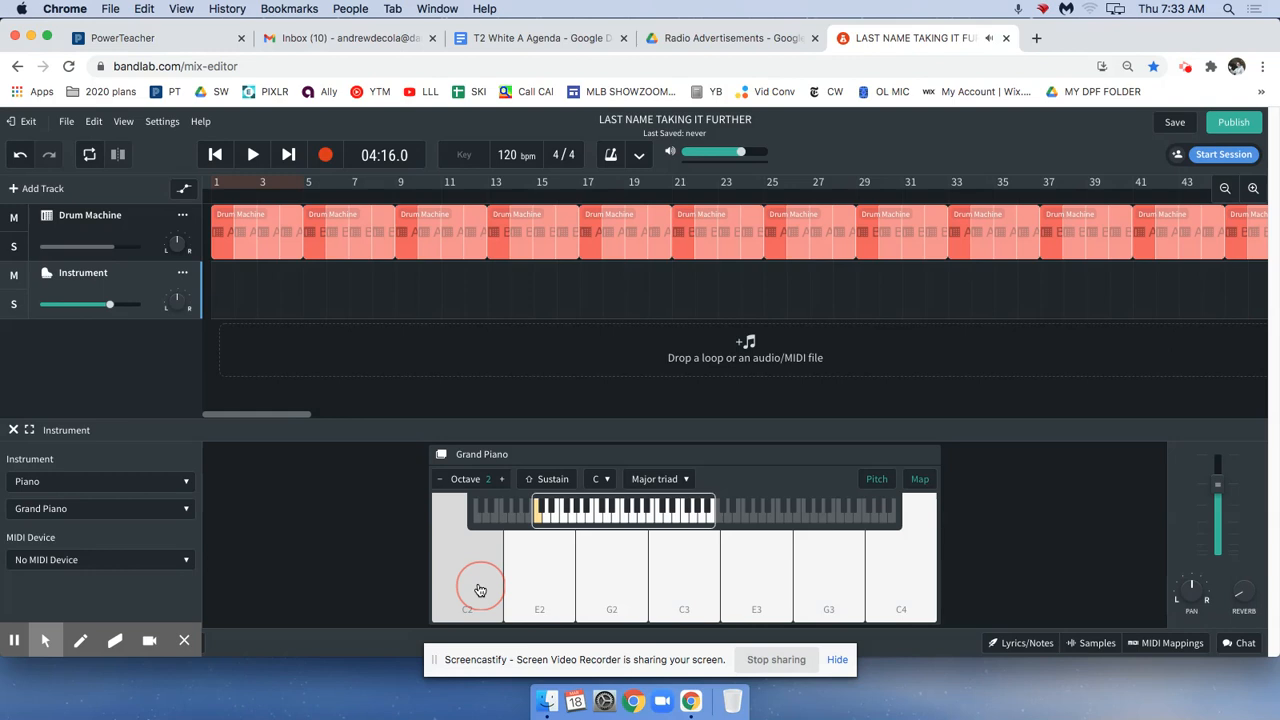
click(705, 594)
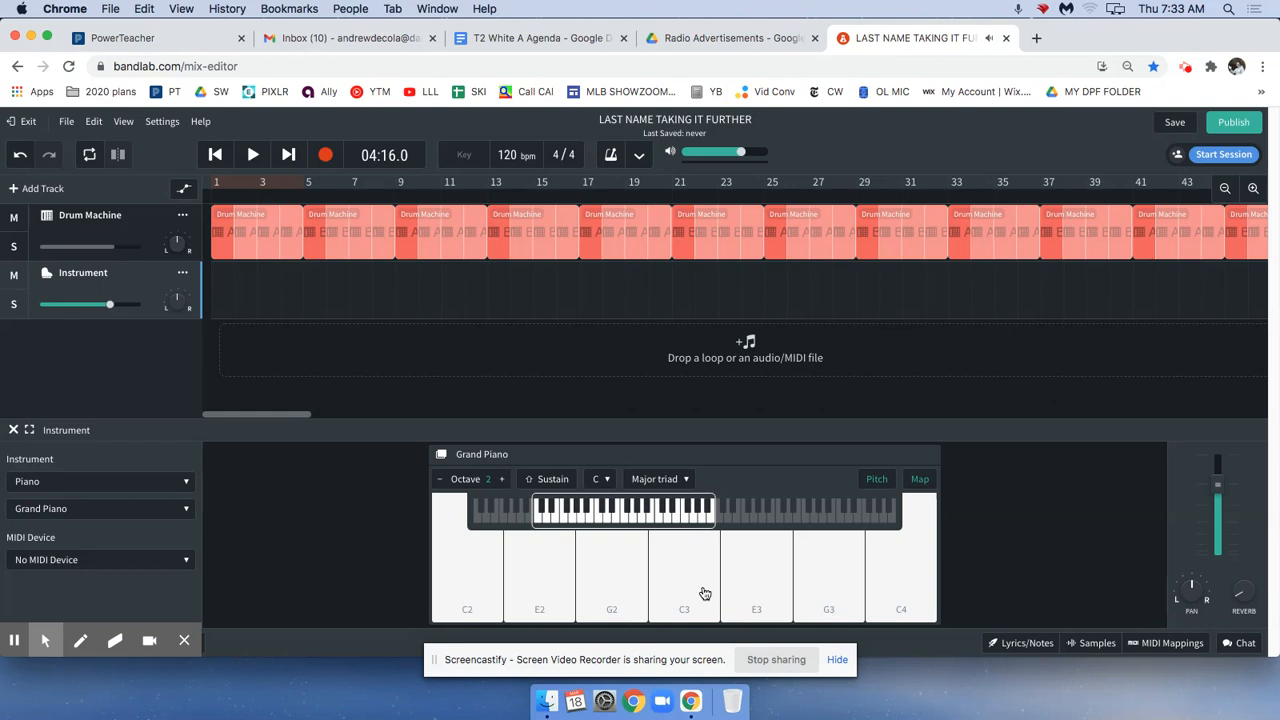
Toggle the piano's pitch labels off and on, and try C4, G3 and C3 with the note names shown.
click(875, 482)
click(875, 482)
click(875, 482)
click(875, 482)
click(896, 563)
click(706, 589)
click(894, 572)
click(820, 585)
click(691, 583)
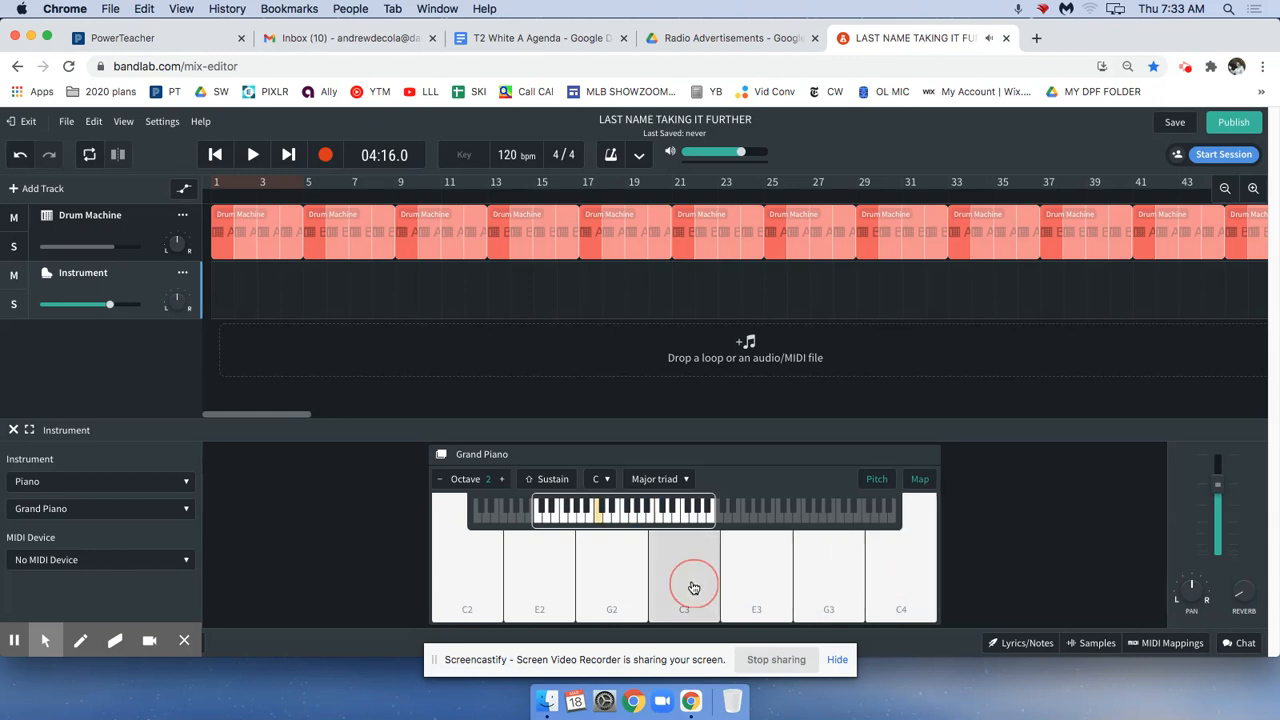
Replace the piano's pitch names with computer-key letters and try the triad notes from the computer keyboard.
click(877, 480)
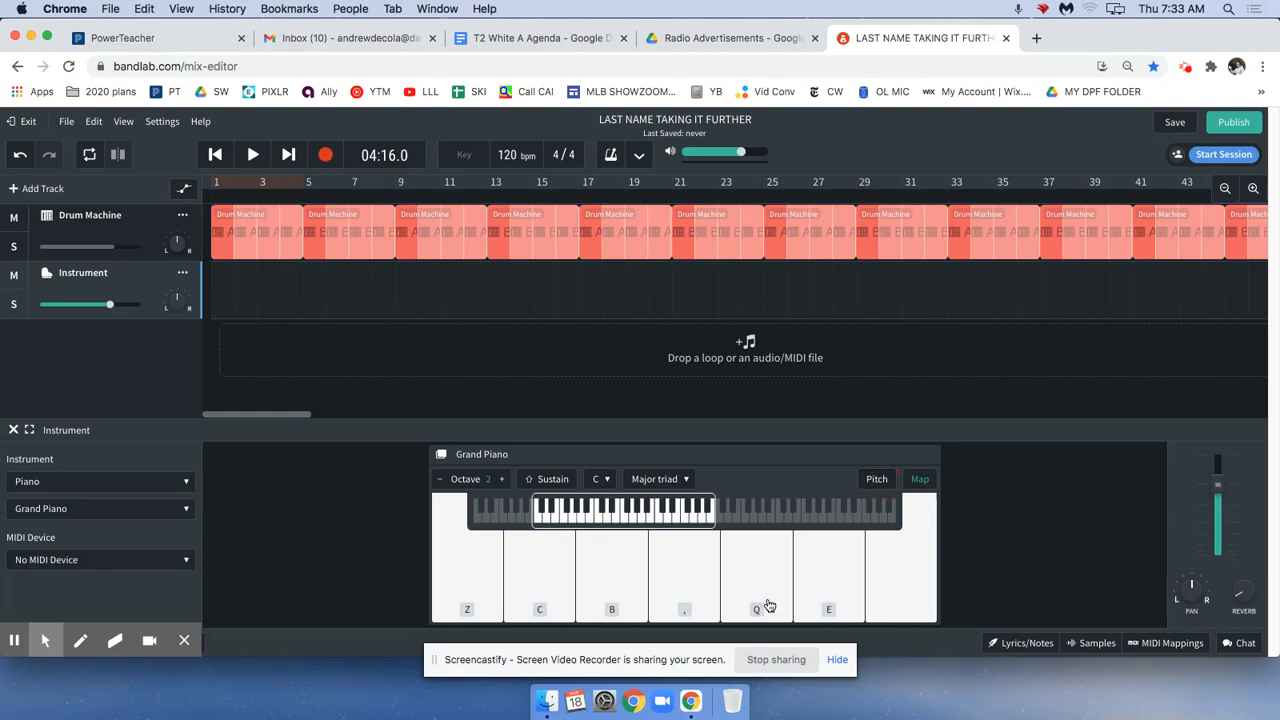
key(z)
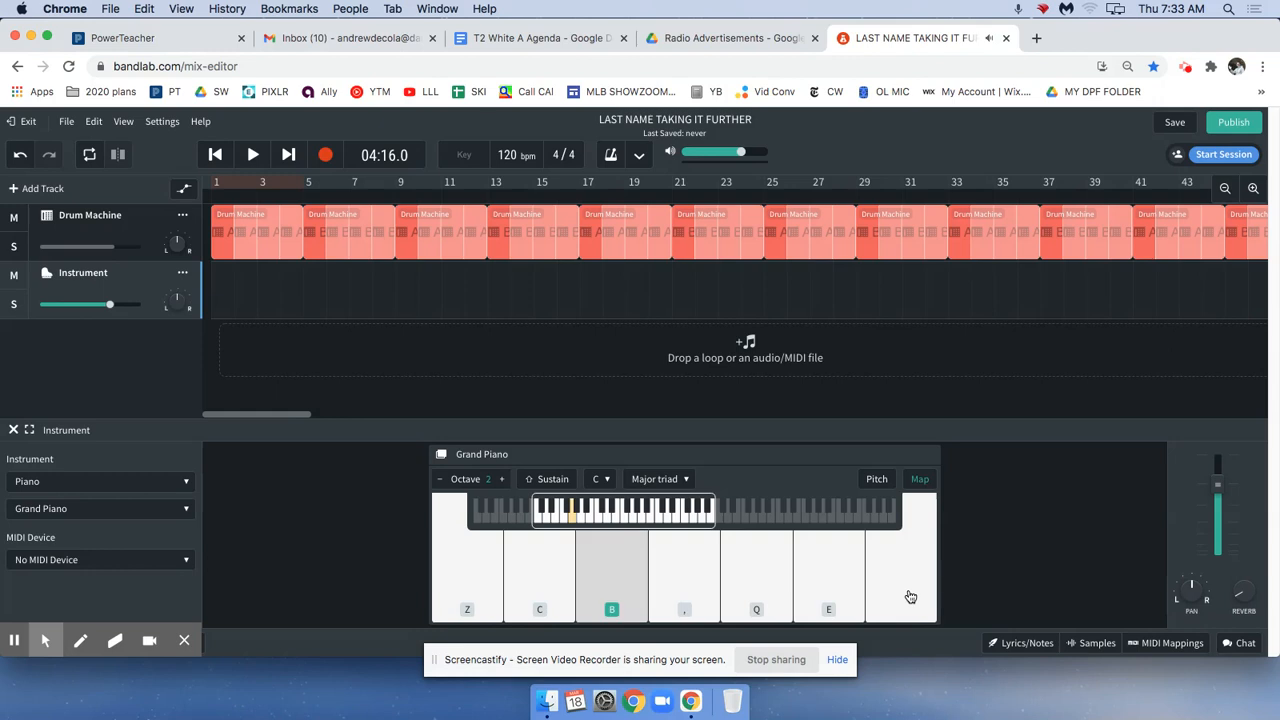
key(b)
key(comma)
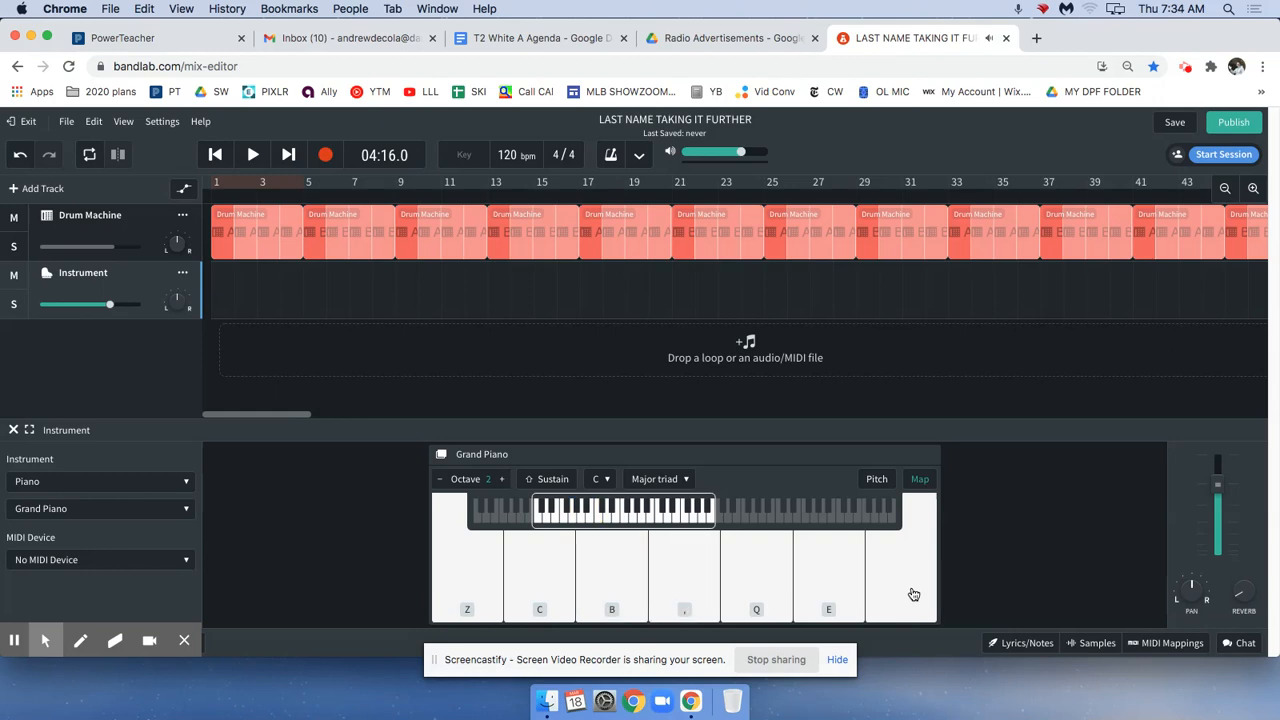
key(q)
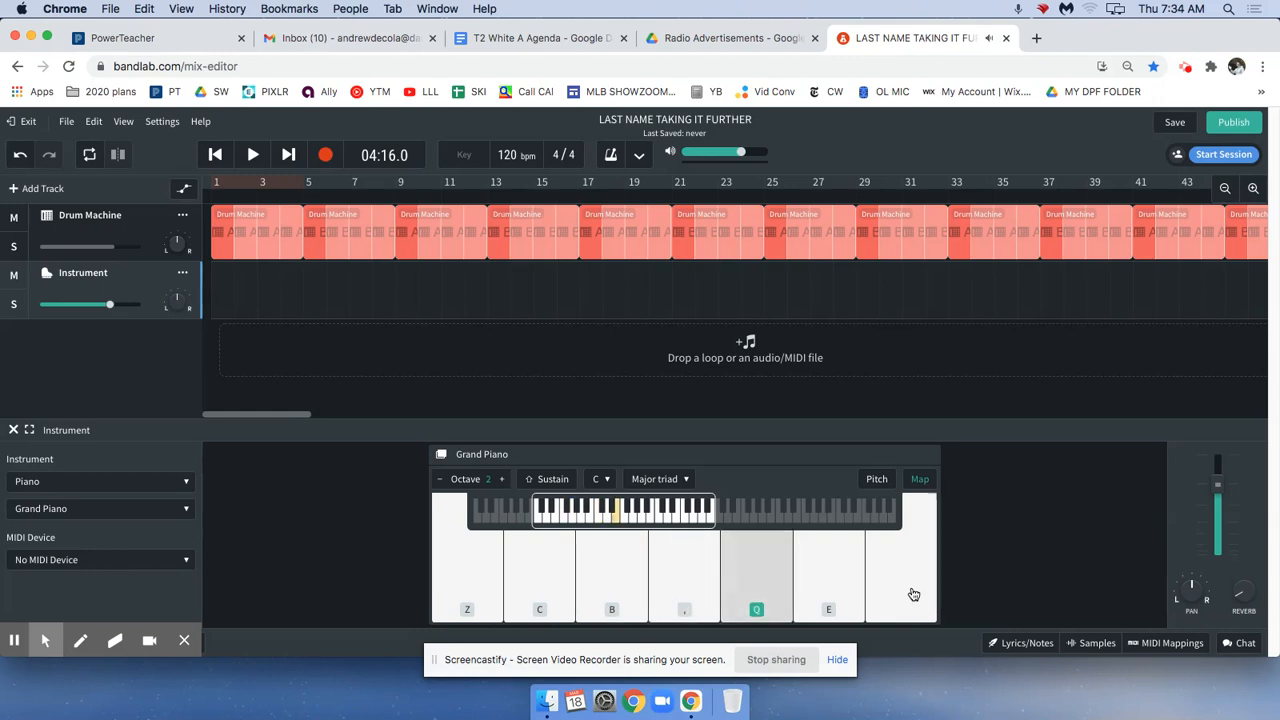
key(space)
key(t)
key(5)
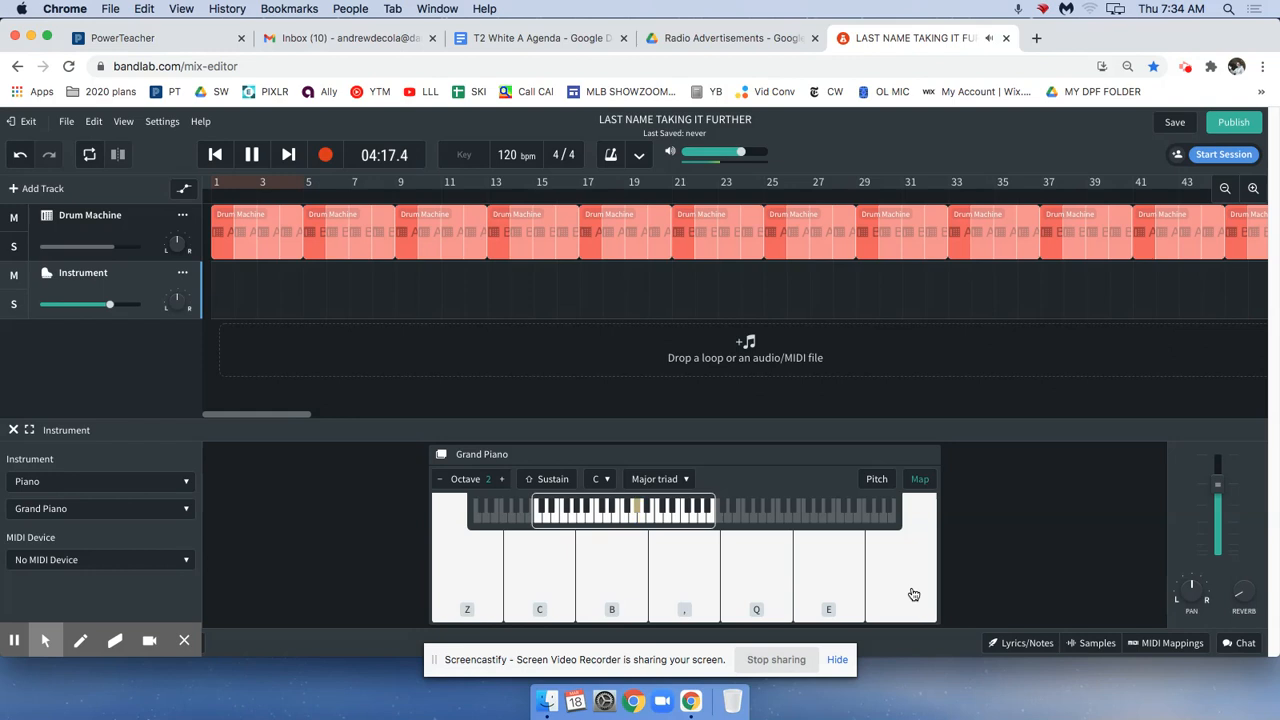
Play the highest piano note several times, and run up the C major triad from the lowest note.
click(924, 600)
click(924, 600)
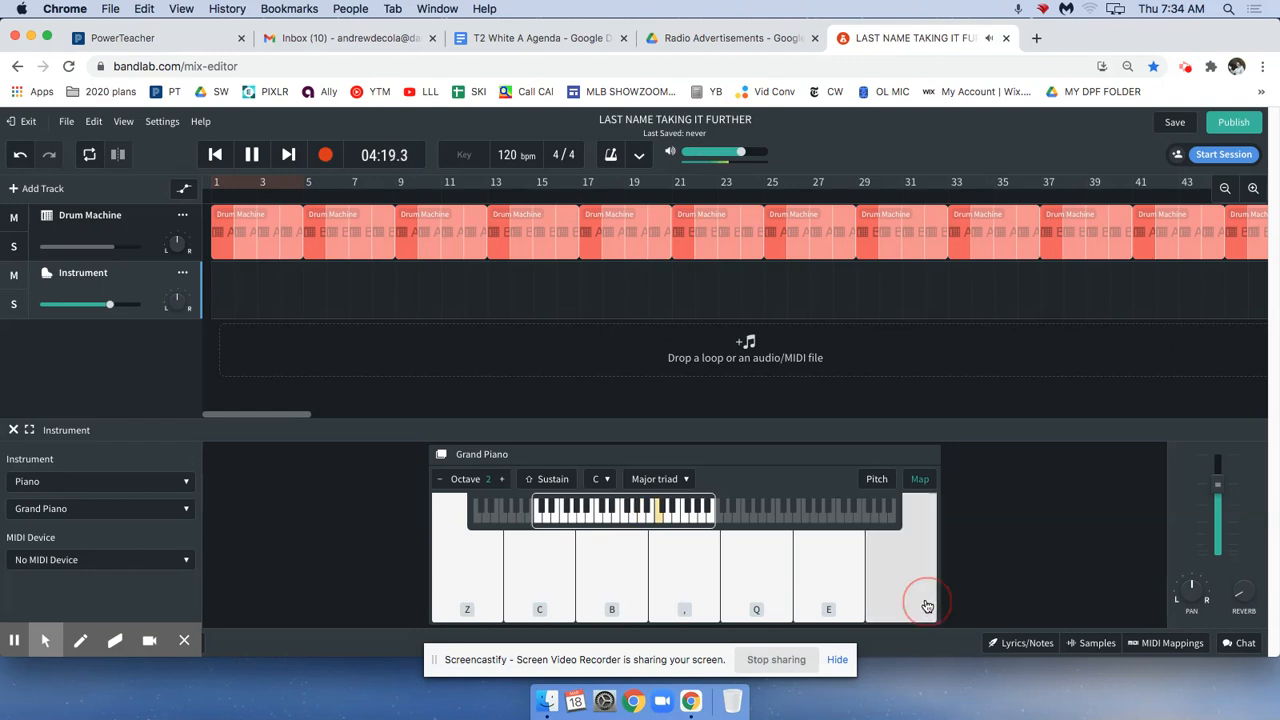
click(931, 598)
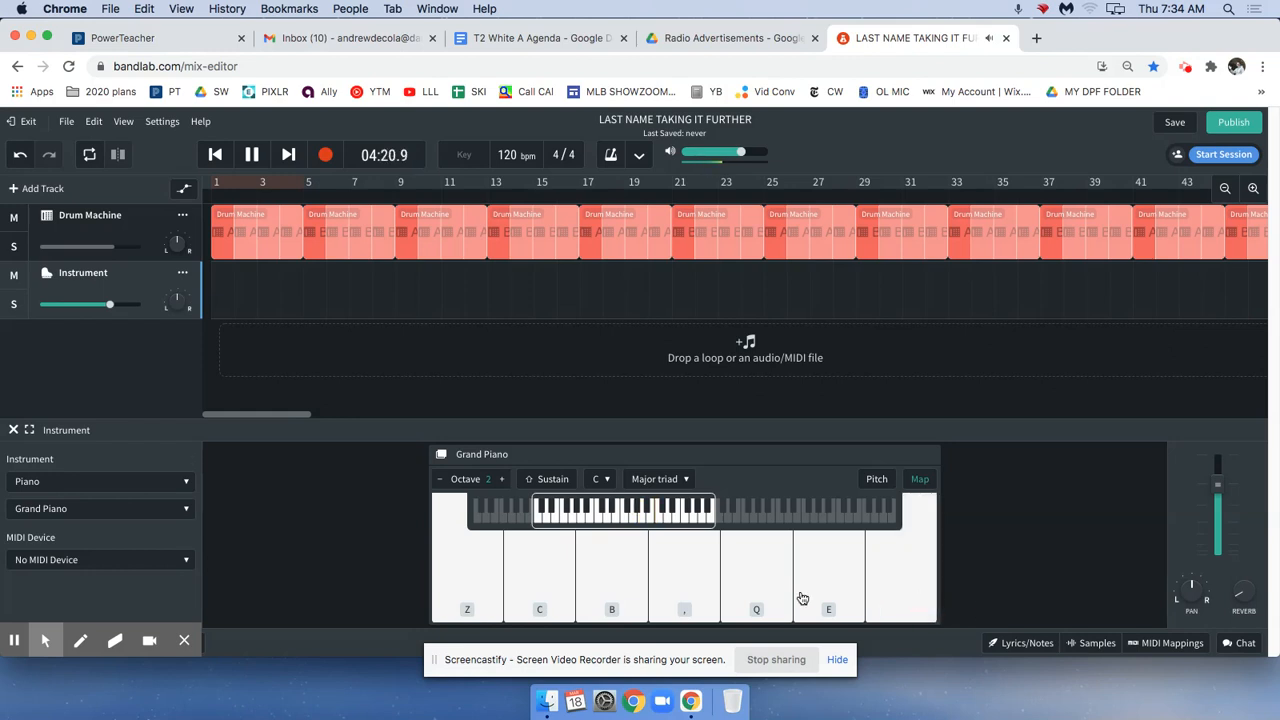
click(476, 580)
key(z)
key(c)
key(b)
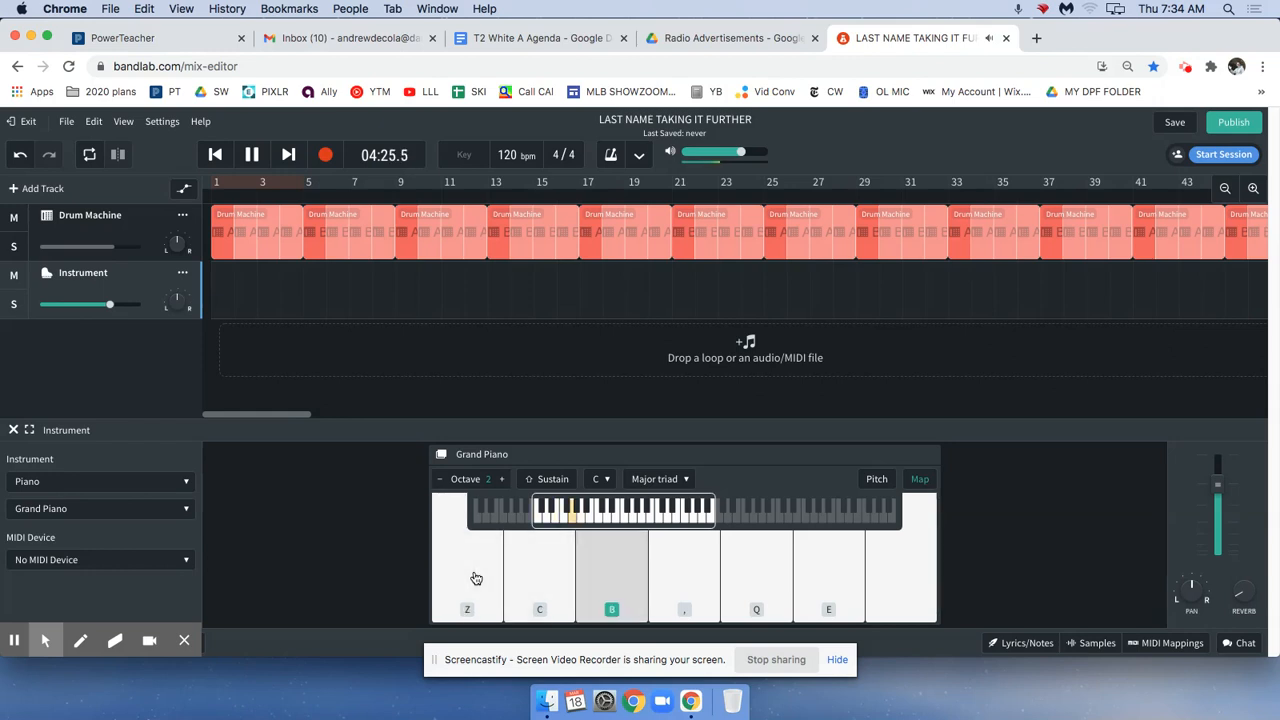
key(comma)
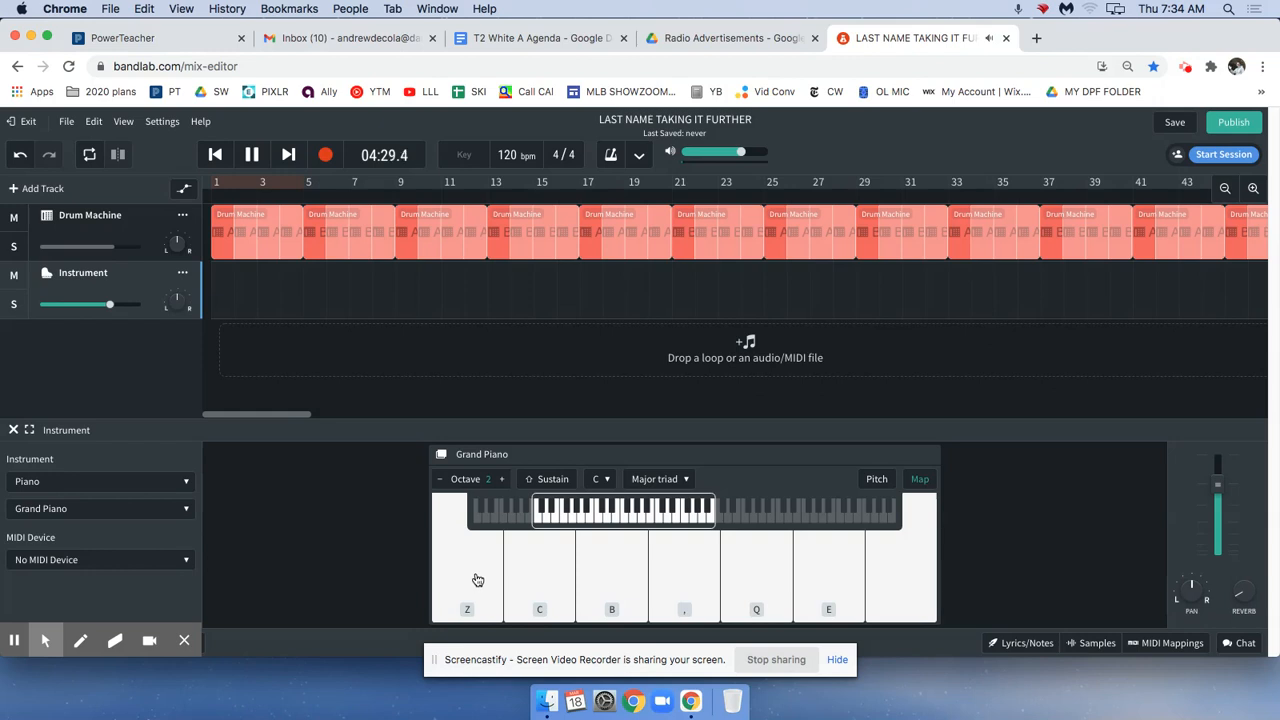
Set the piano's root note to D and try several notes of the D major triad.
click(604, 480)
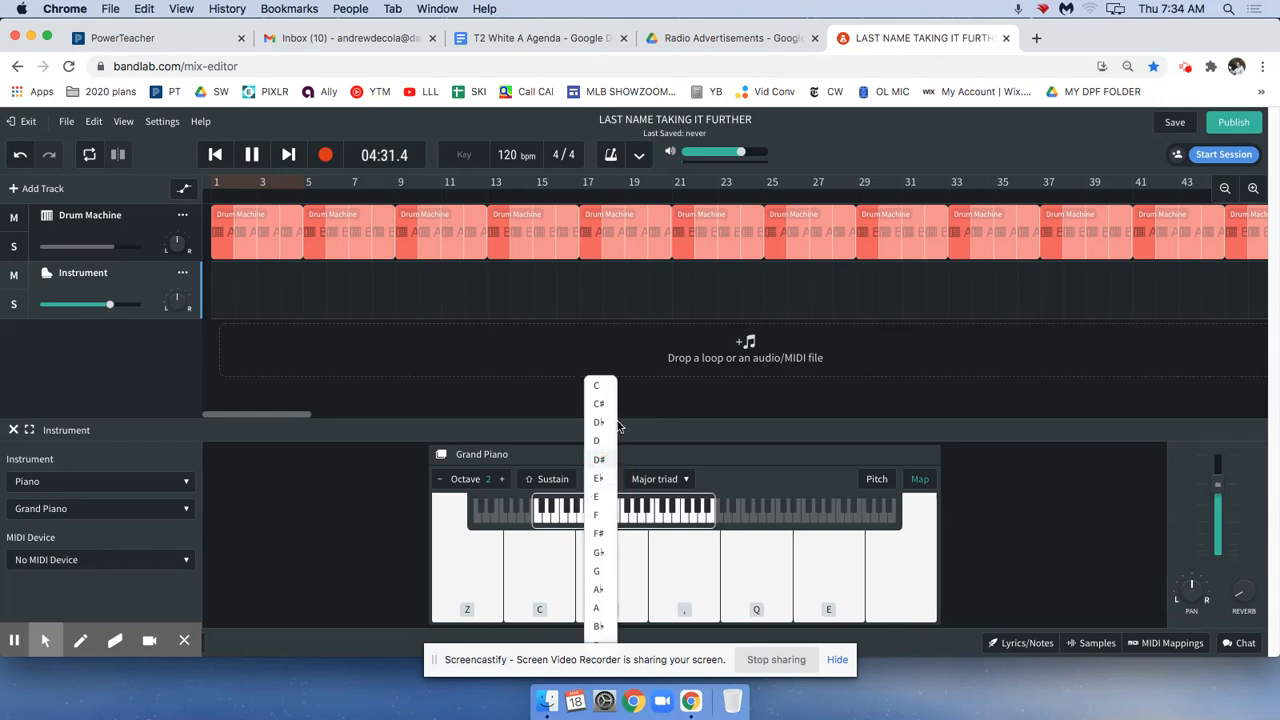
click(604, 440)
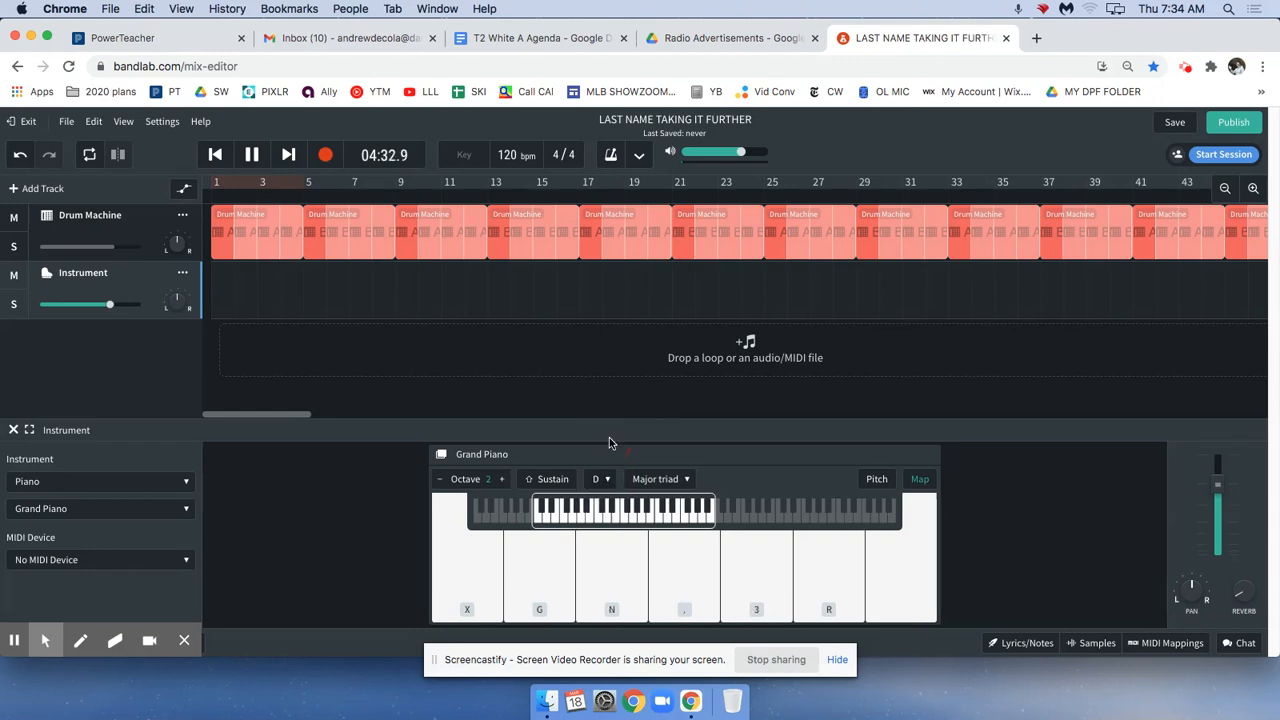
click(467, 597)
click(565, 594)
click(829, 591)
click(682, 588)
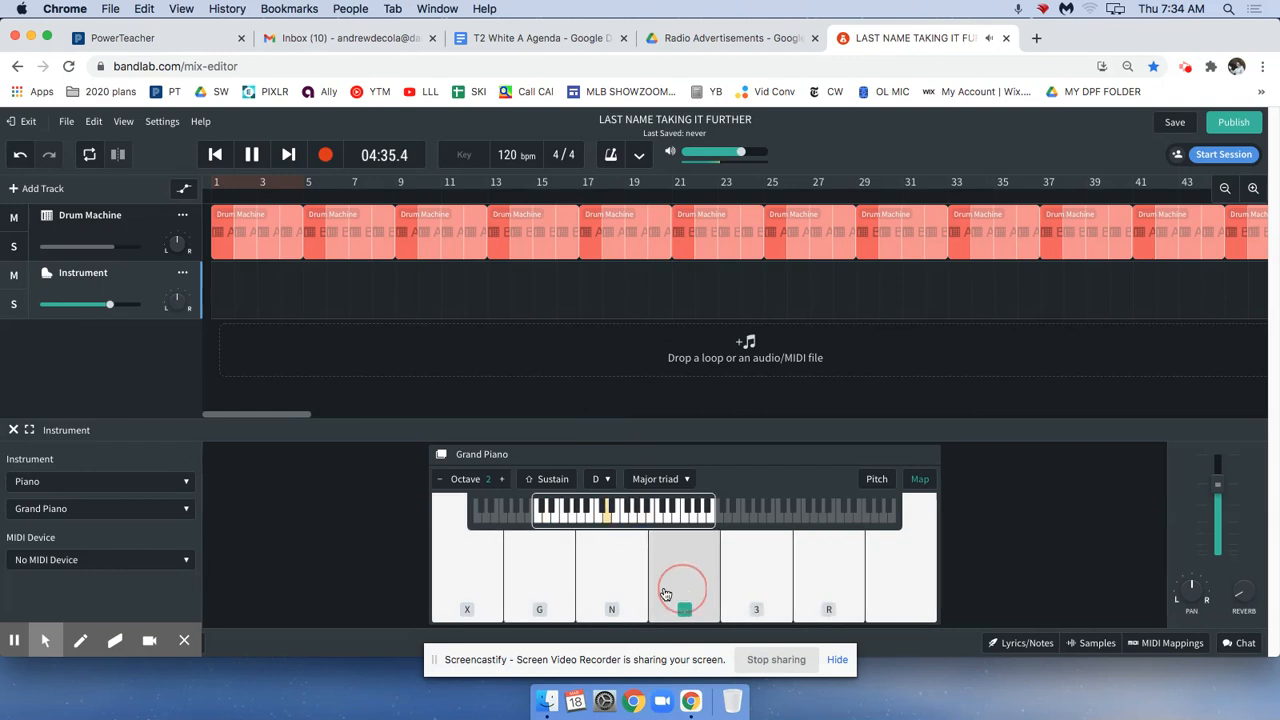
click(483, 584)
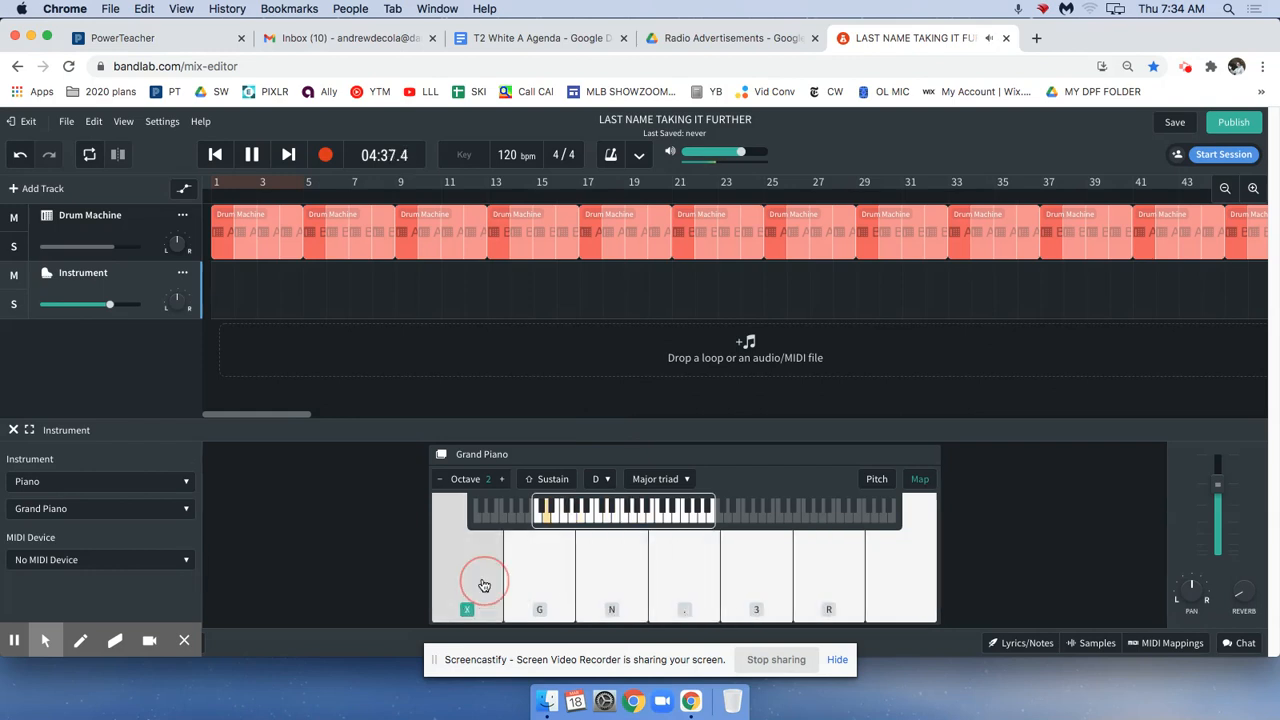
Set the piano's root note to E and try notes up and down the E major triad.
click(600, 479)
click(604, 488)
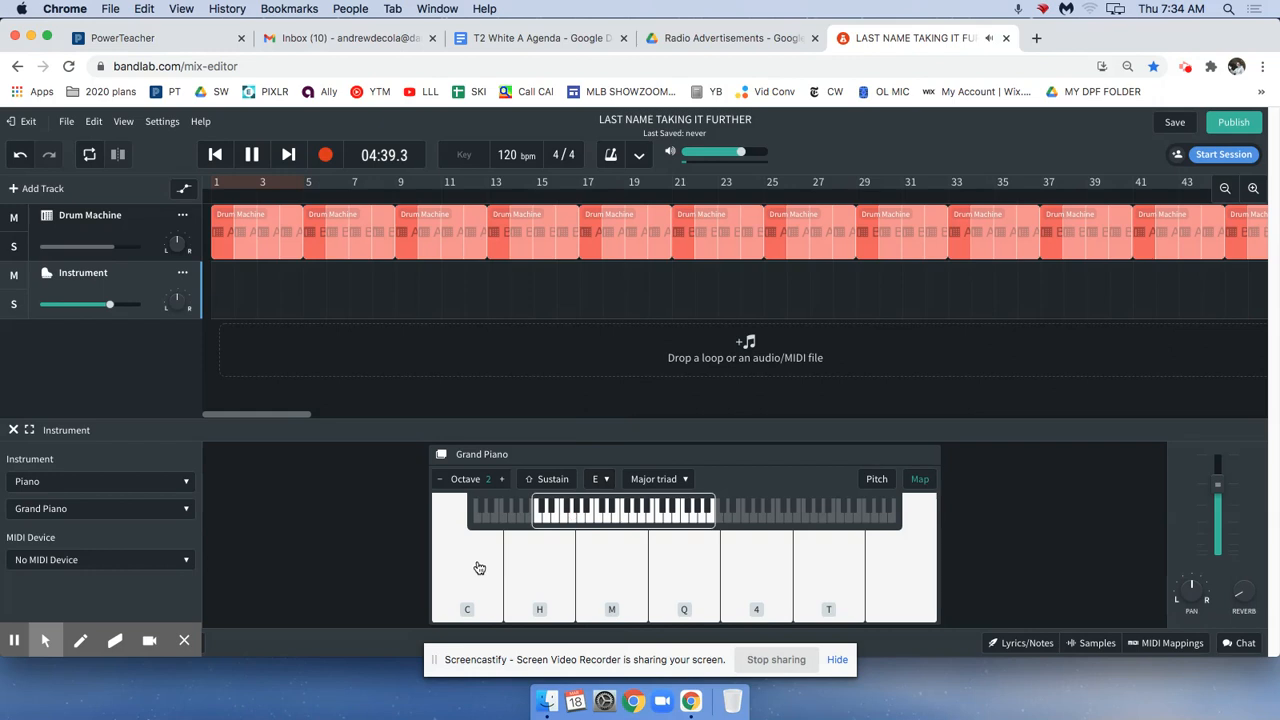
click(597, 571)
click(553, 574)
click(656, 578)
click(622, 582)
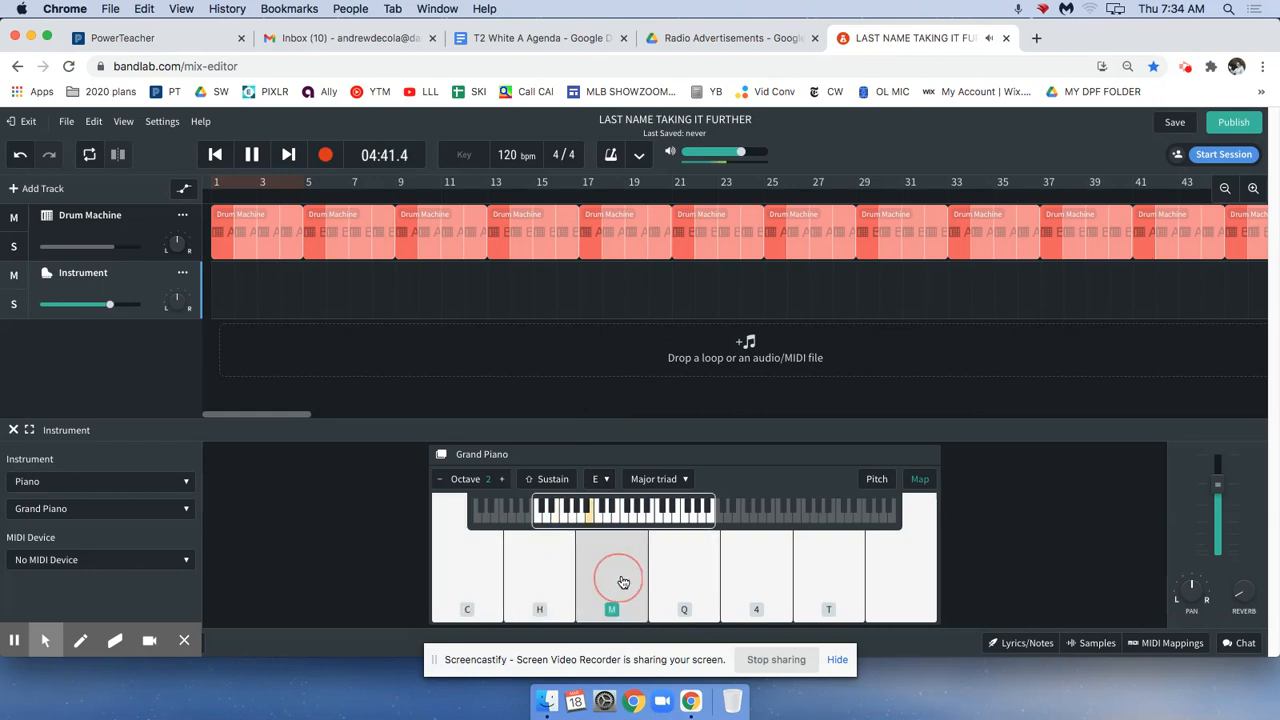
click(732, 582)
click(692, 581)
click(809, 582)
click(700, 583)
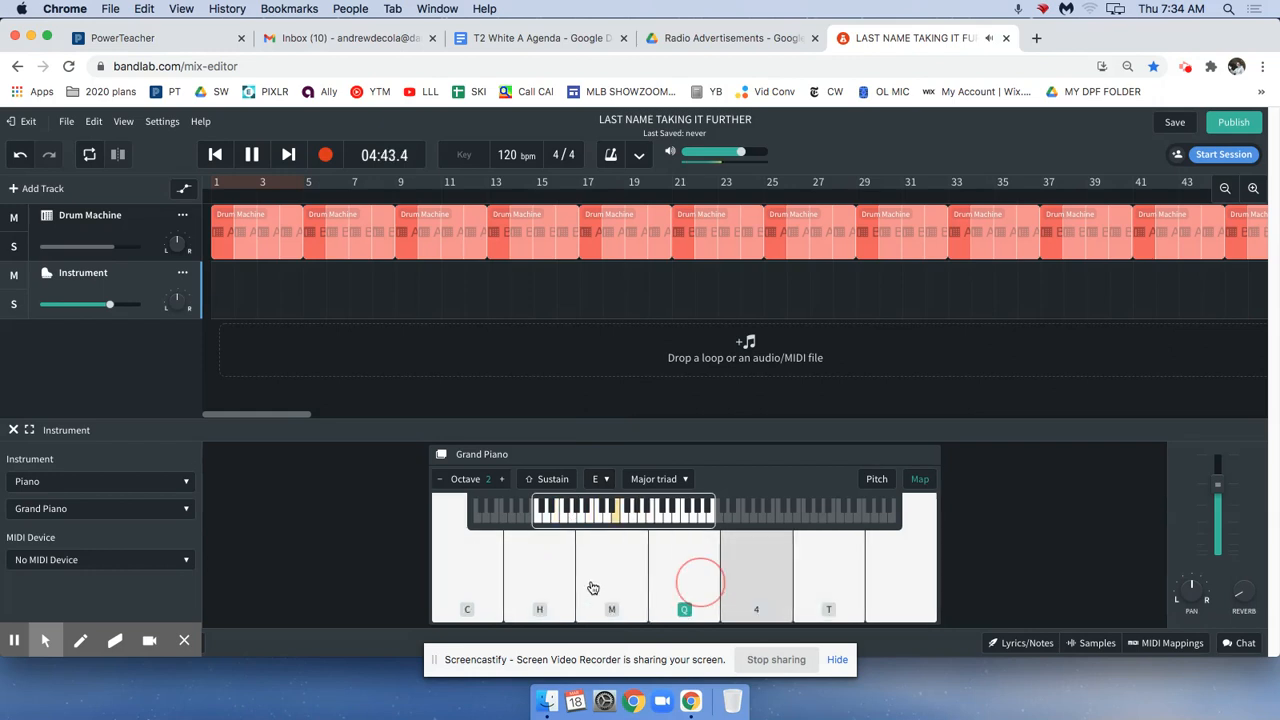
click(451, 587)
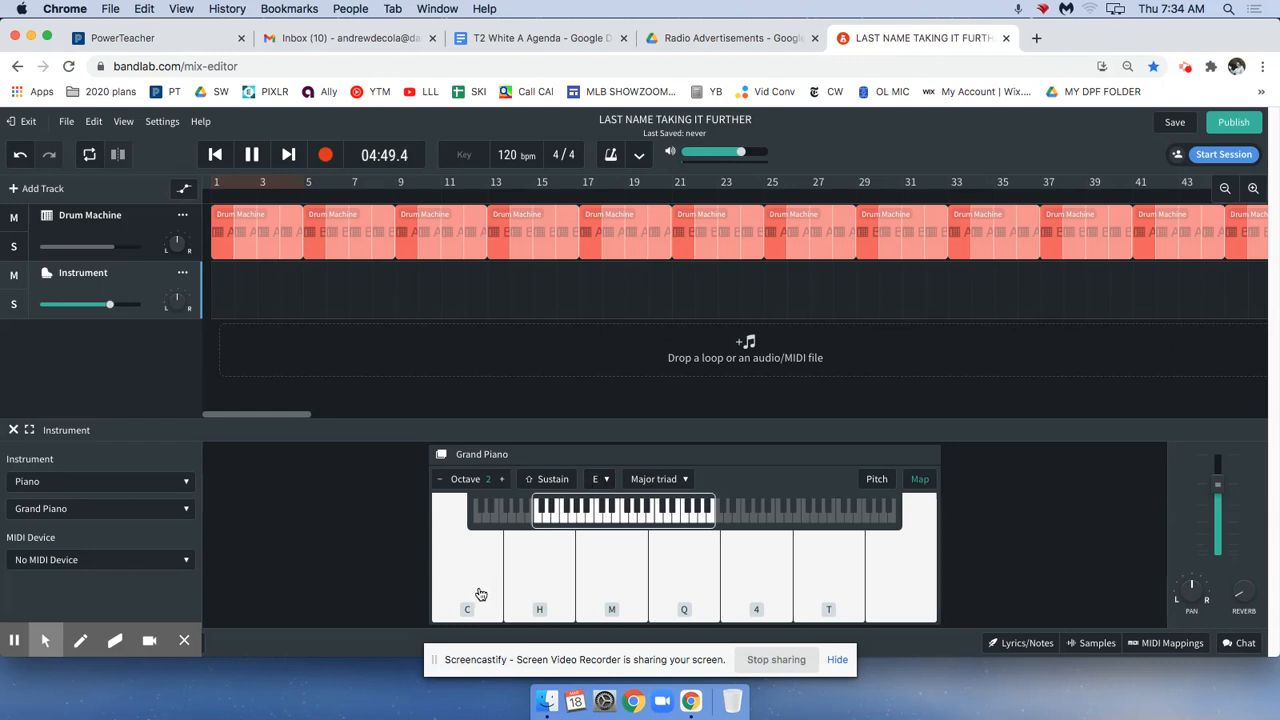
mouse_move(479, 594)
mouse_down()
mouse_move(889, 601)
mouse_move(468, 584)
mouse_move(1014, 586)
mouse_up()
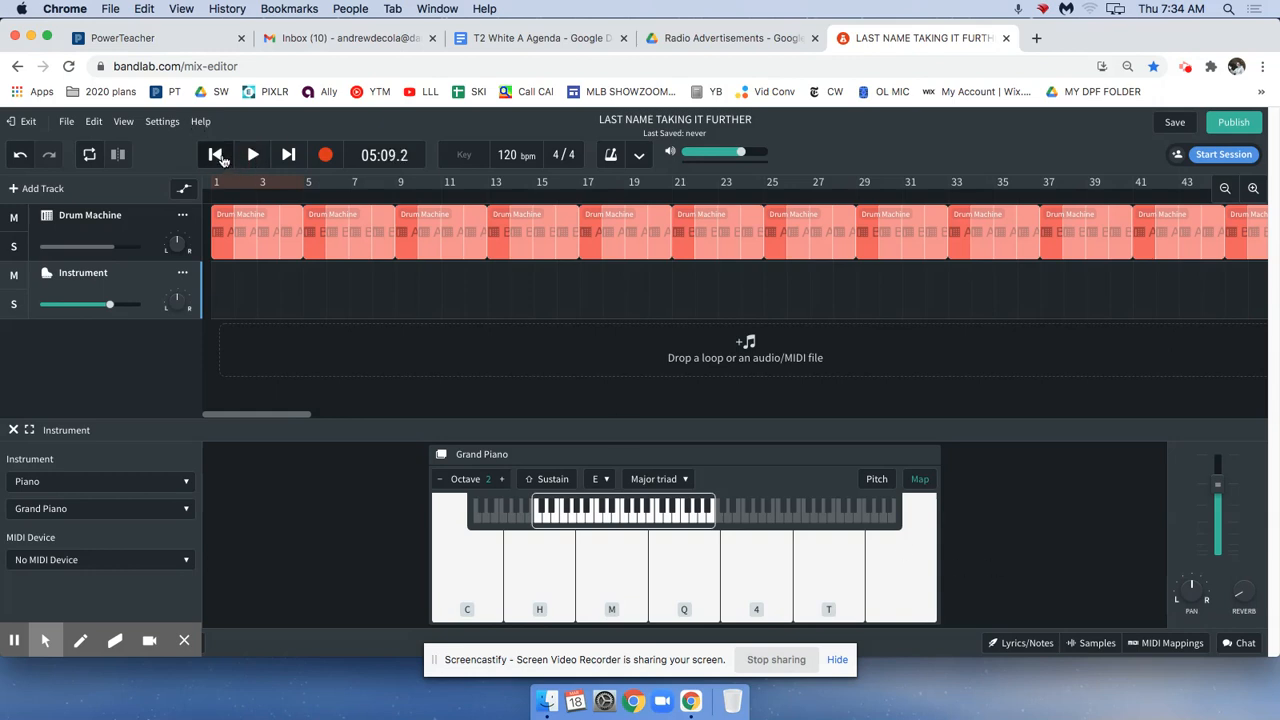
Return the playhead to the song's beginning and rehearse E major triad notes on the piano over the drum track.
click(216, 156)
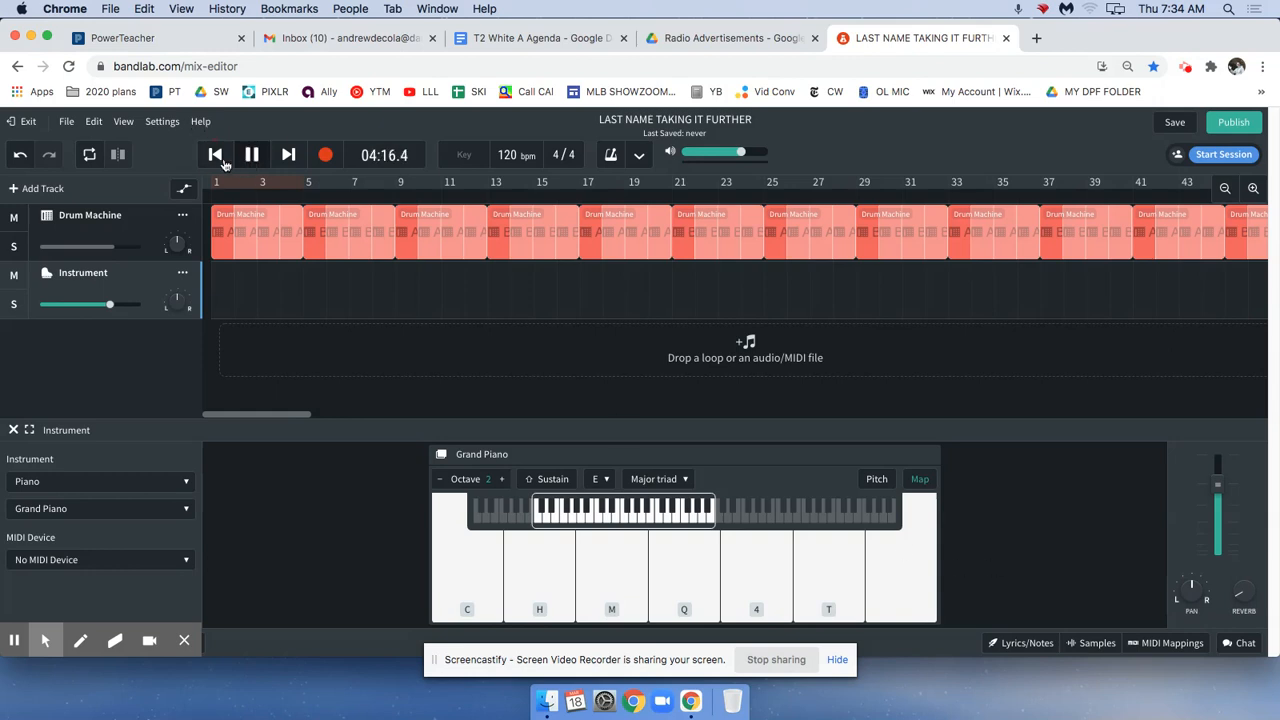
click(220, 158)
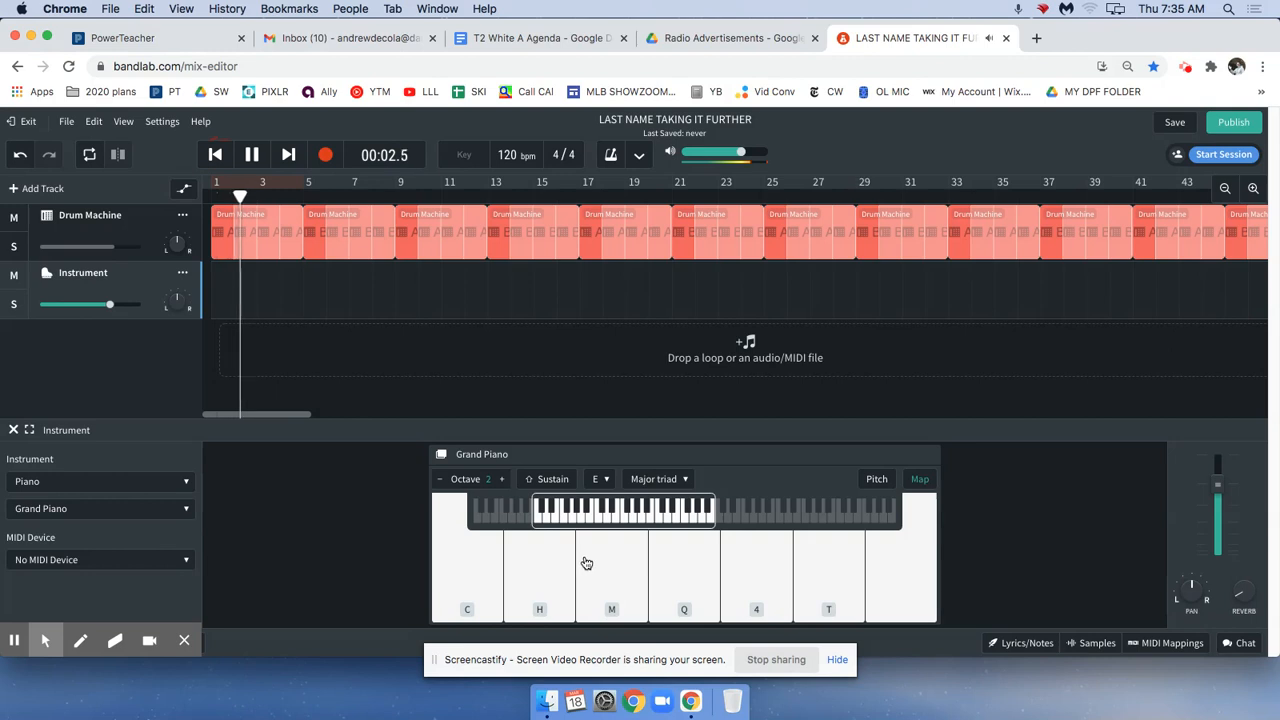
click(481, 567)
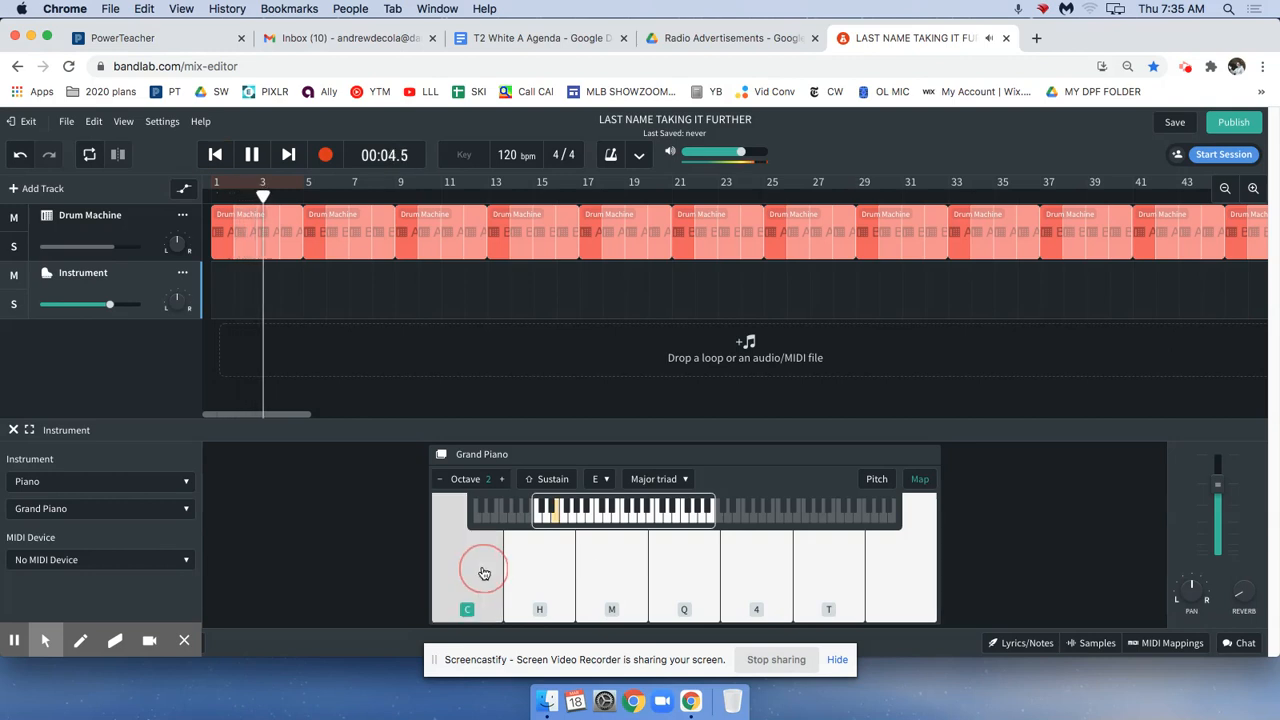
click(462, 538)
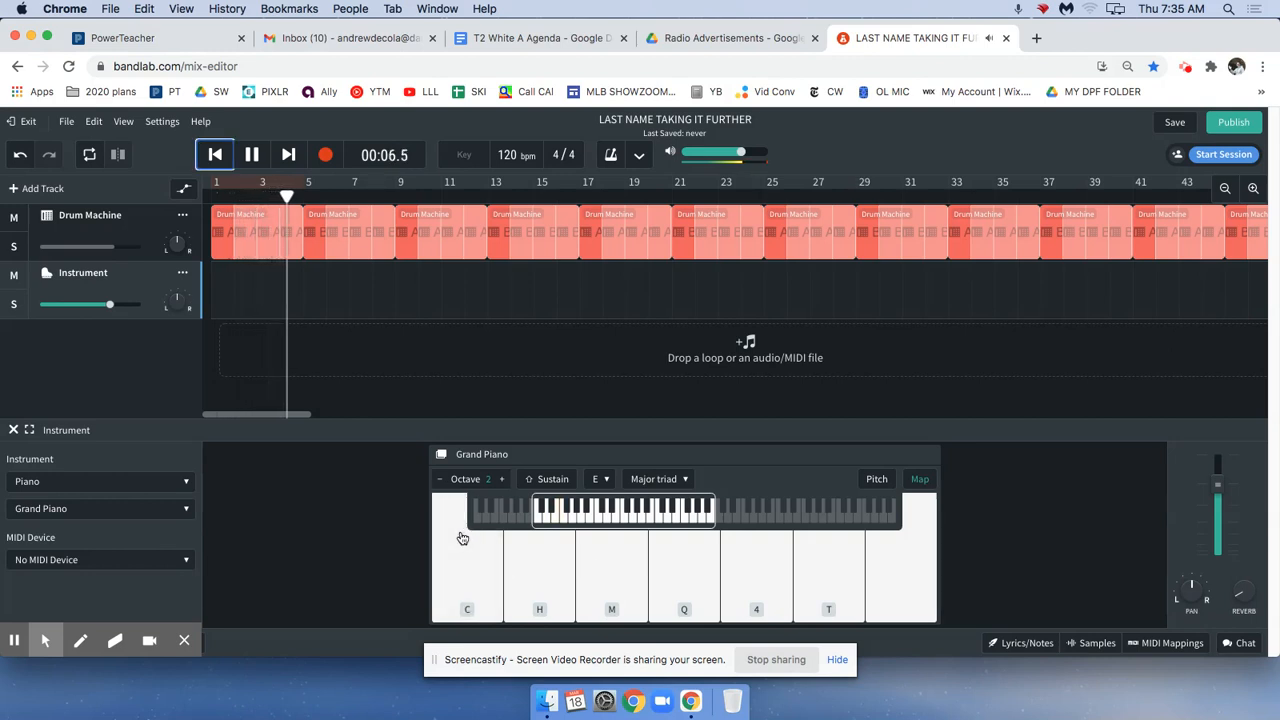
click(462, 538)
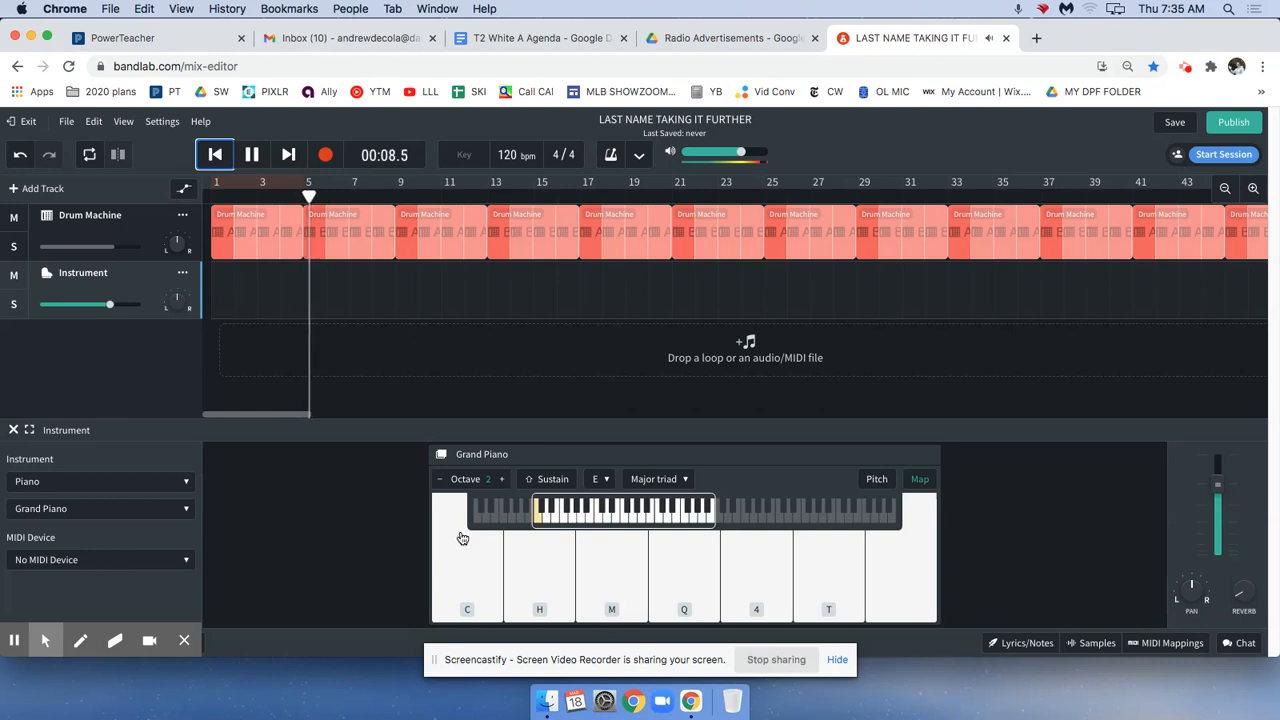
key(c)
key(h)
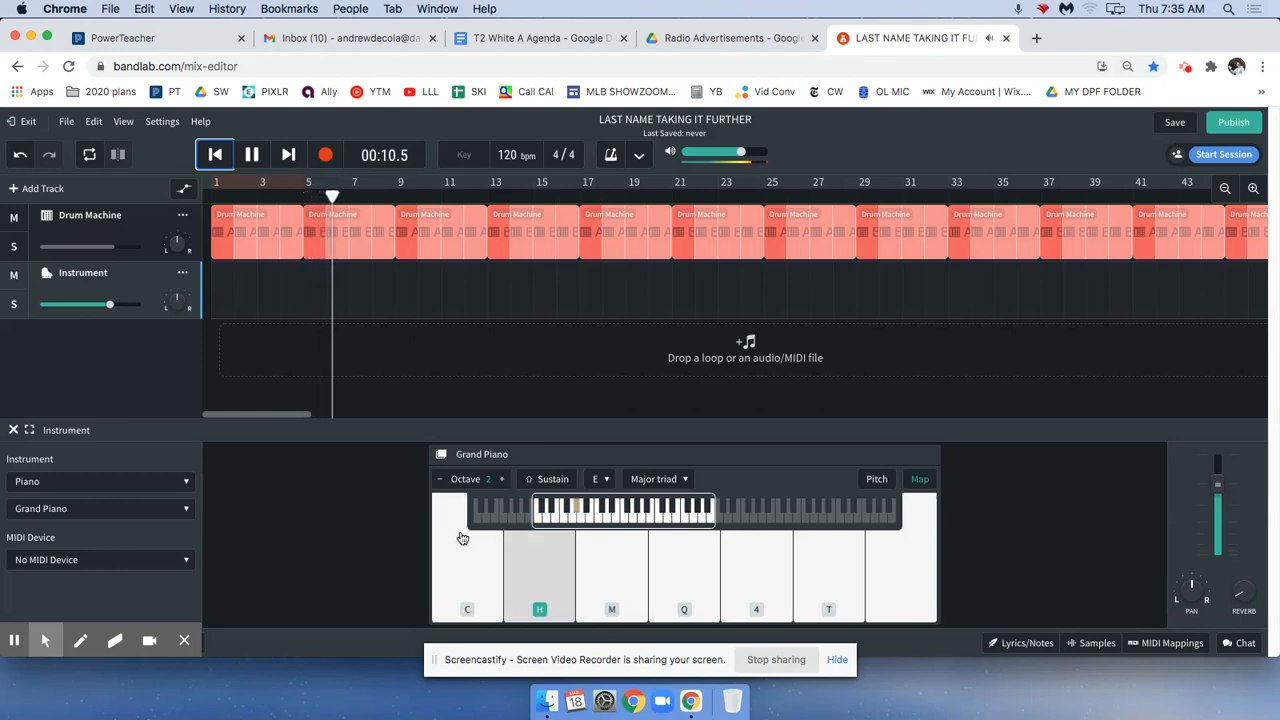
key(m)
key(c)
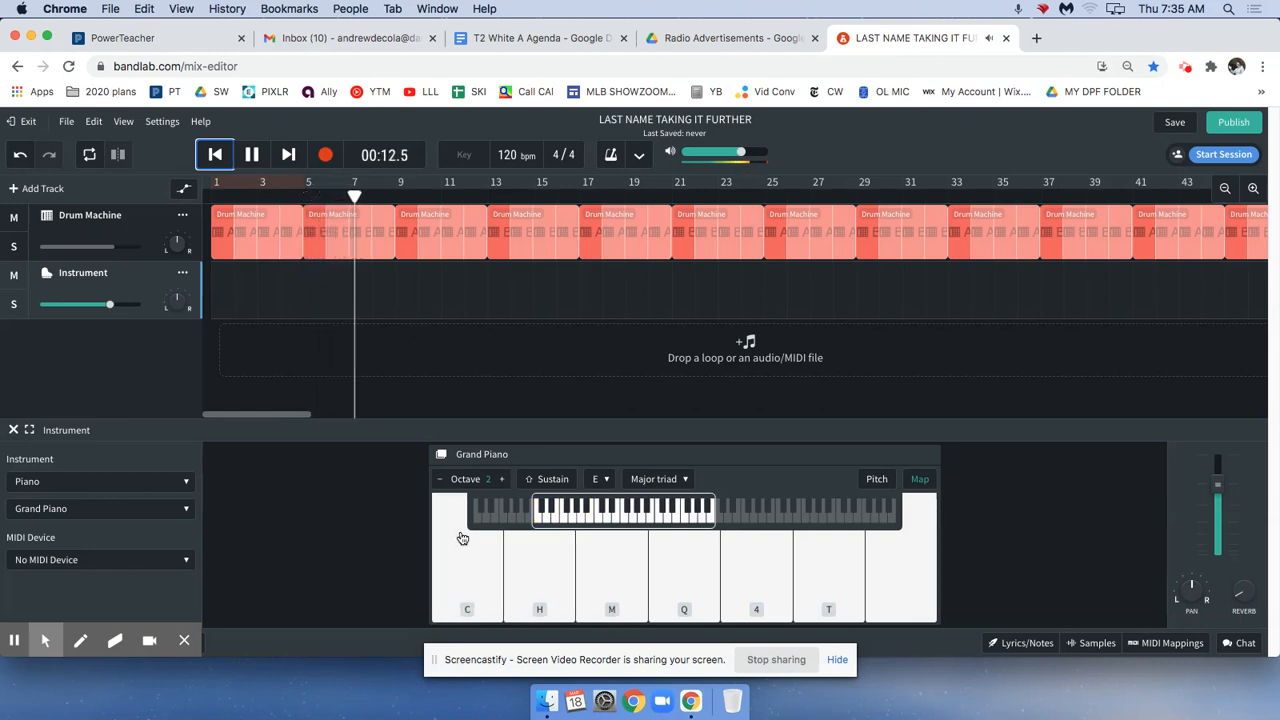
Rehearse a melody of E major triad notes over the drum track, ending with playback stopped and the playhead at the song's beginning.
key(q)
key(h)
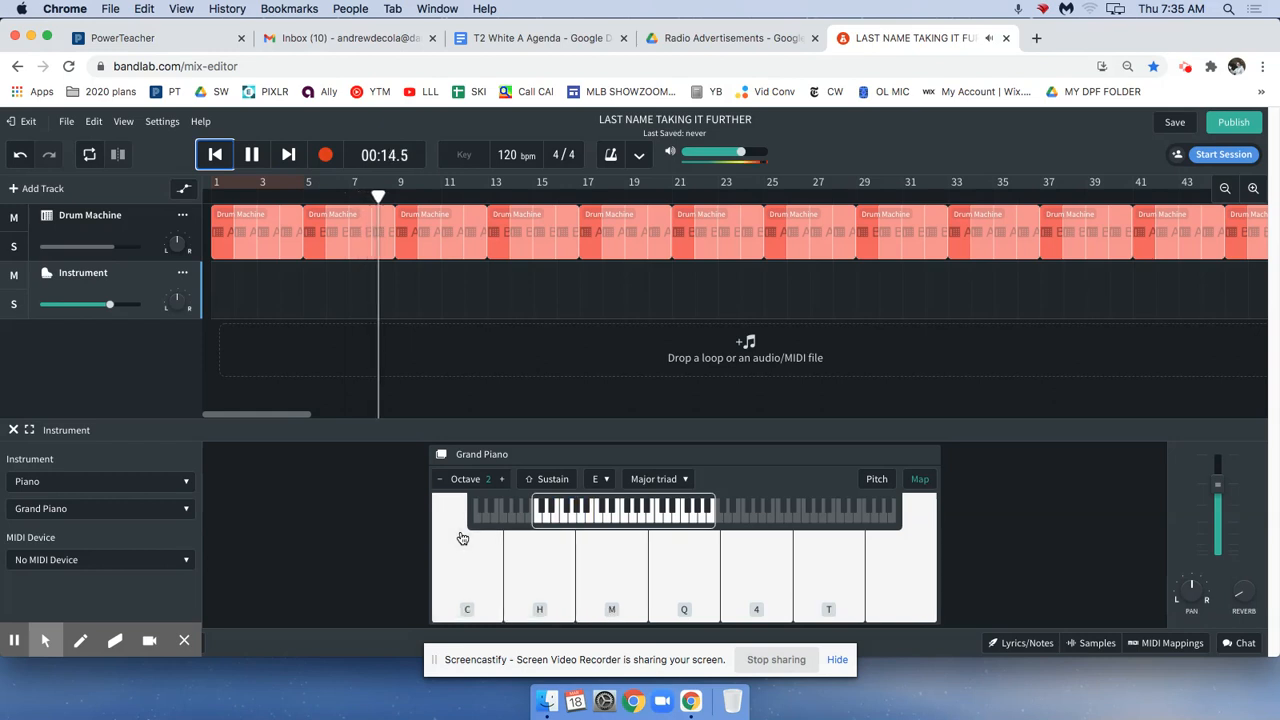
key(m)
key(h)
key(m)
key(c)
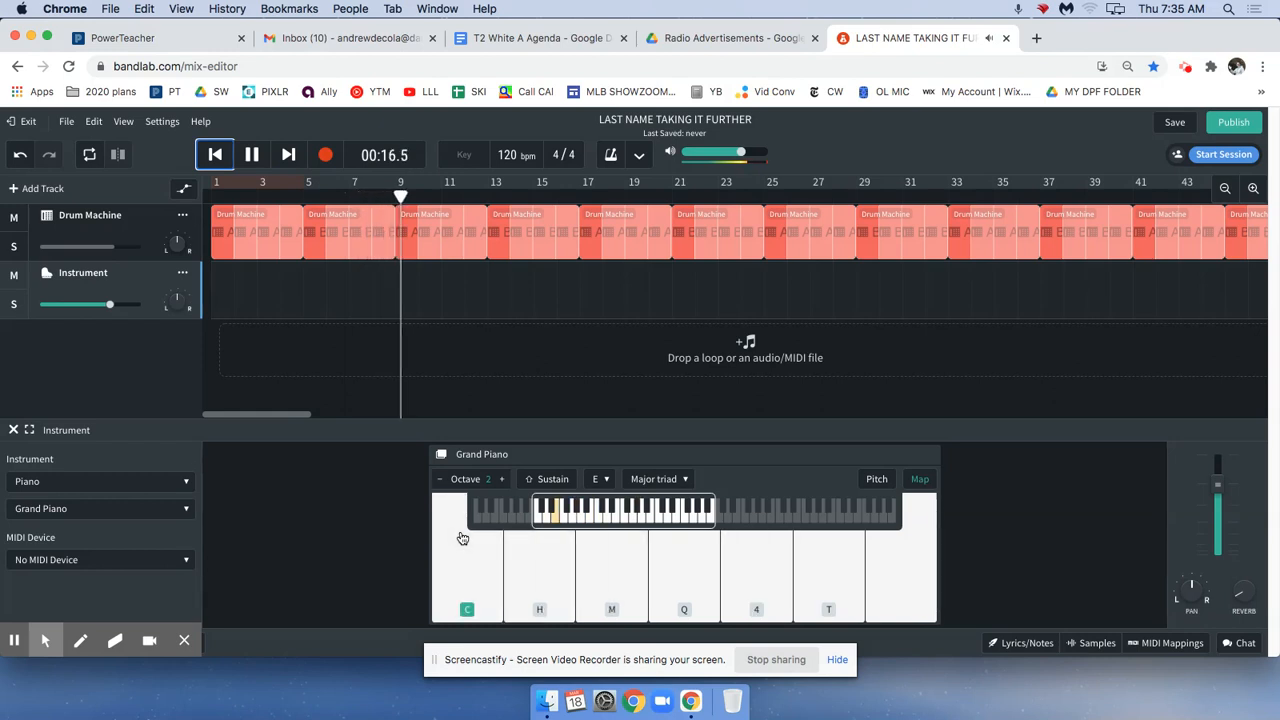
key(m)
key(t)
key(t)
key(m)
key(c)
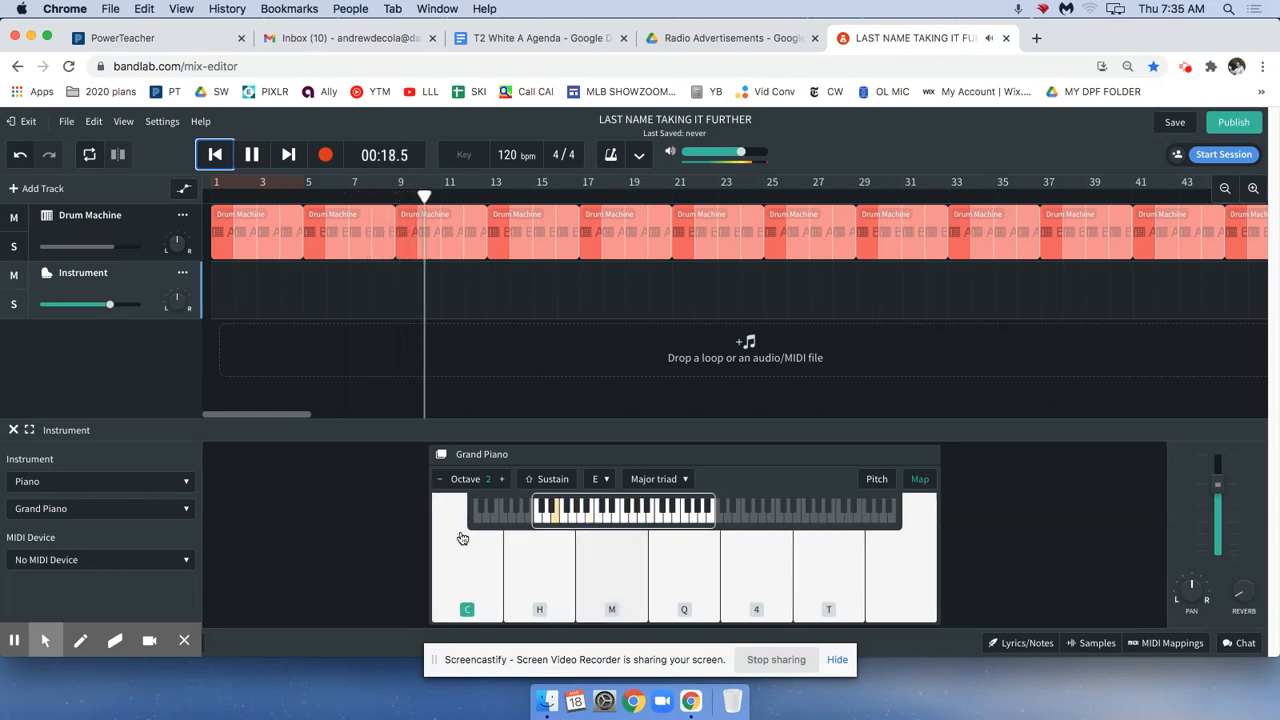
key(h)
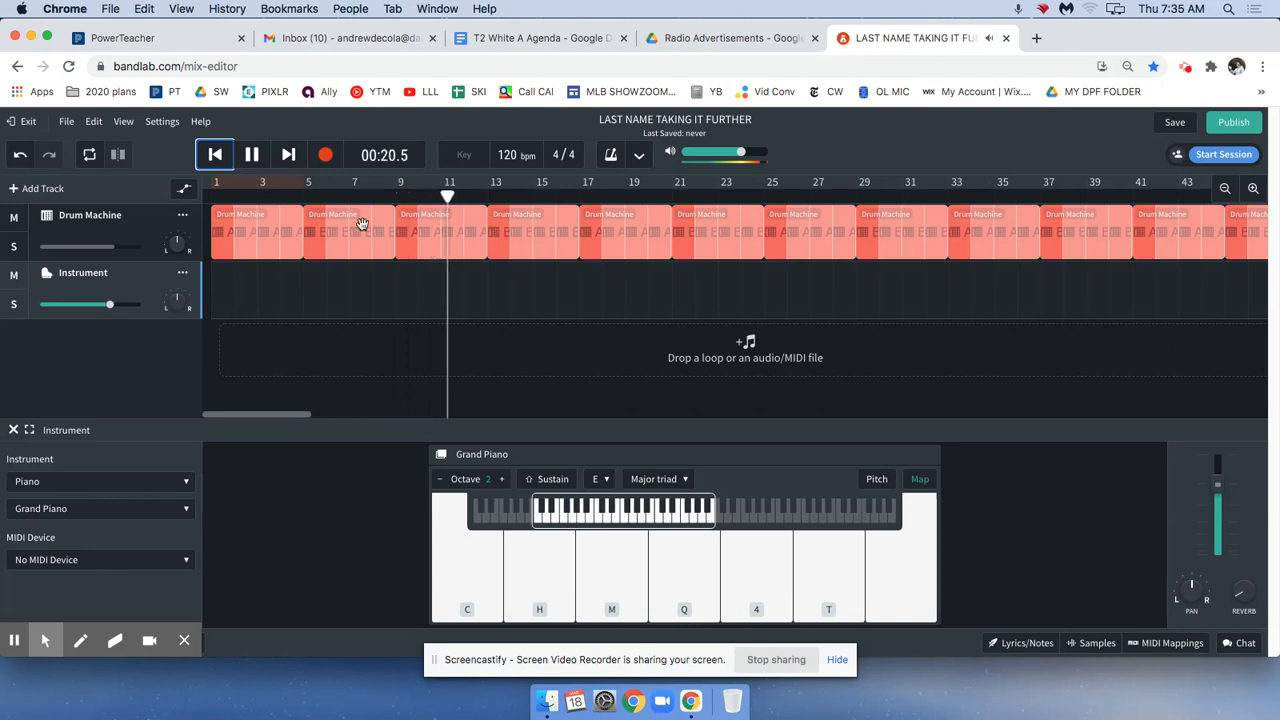
click(241, 154)
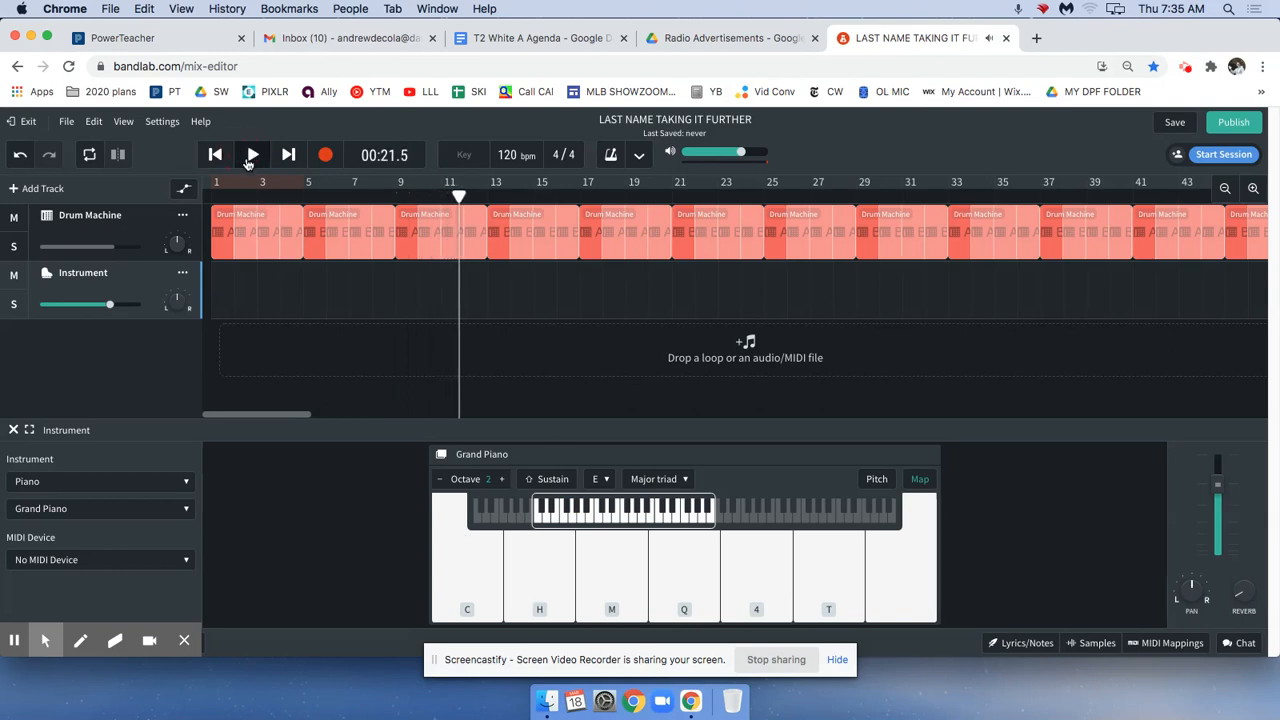
click(213, 157)
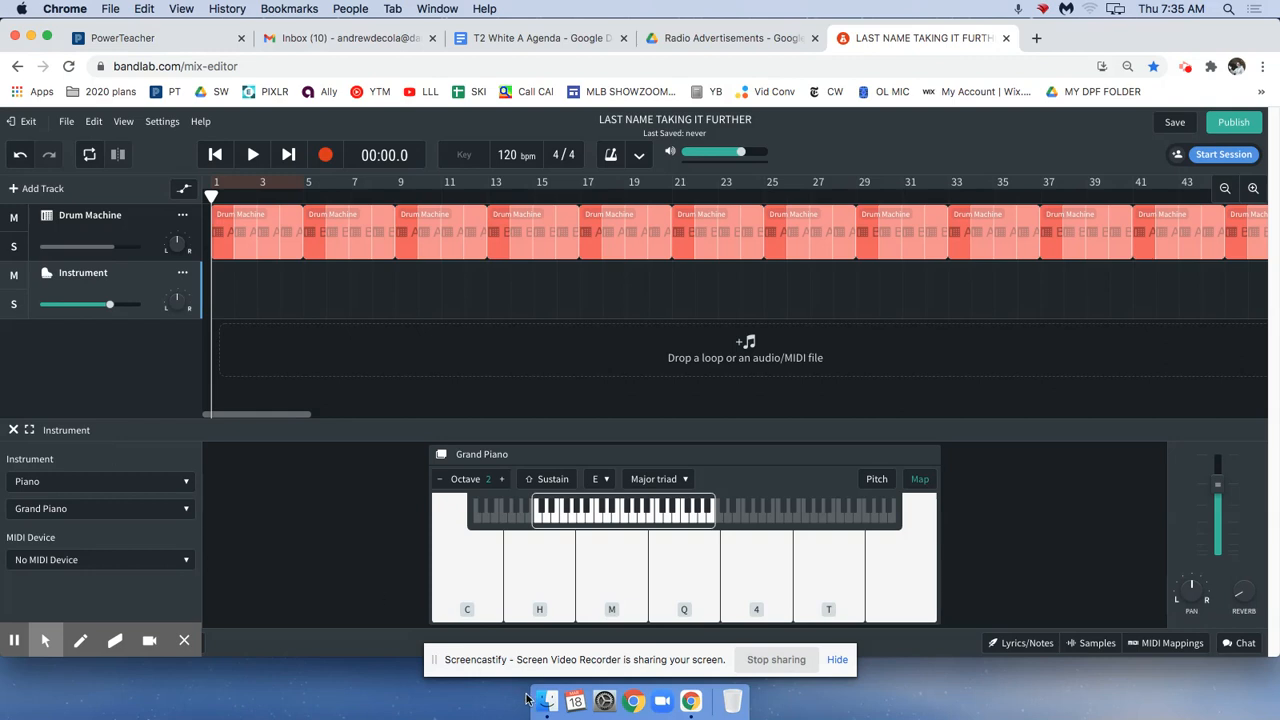
Try a few of the lower E major triad notes on the piano without the drum track playing.
click(466, 590)
click(606, 591)
click(563, 591)
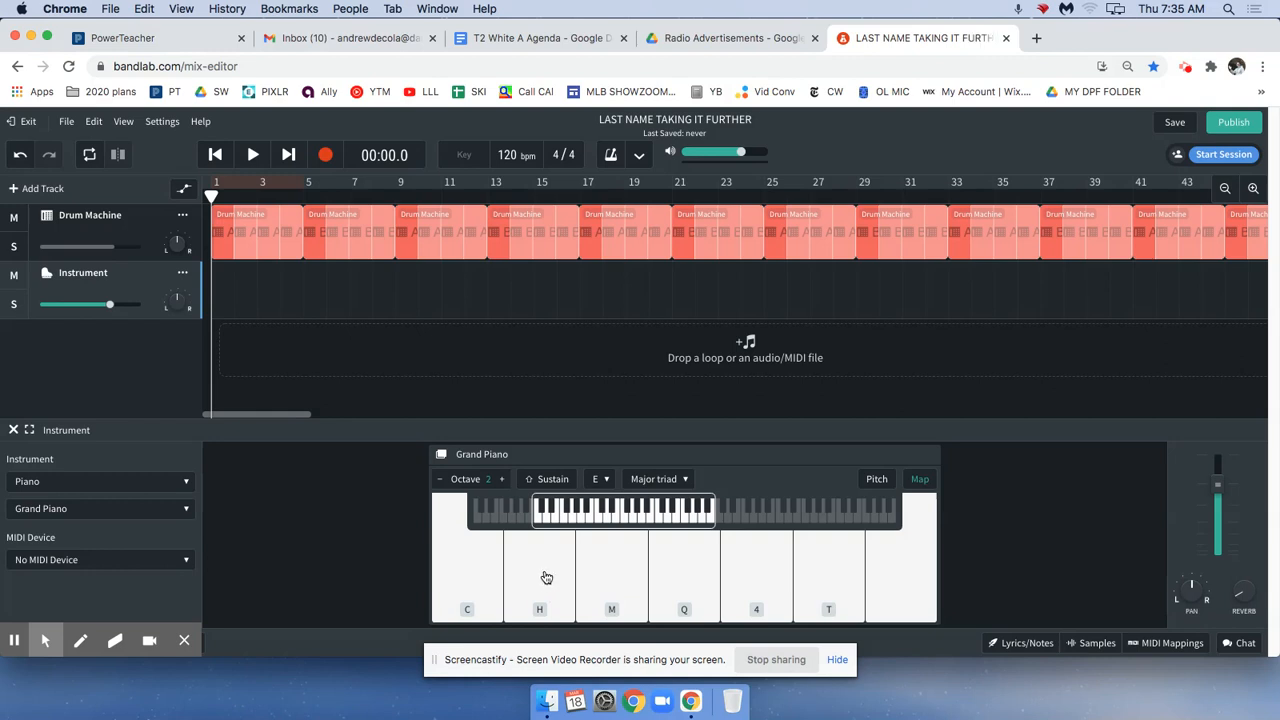
click(1187, 71)
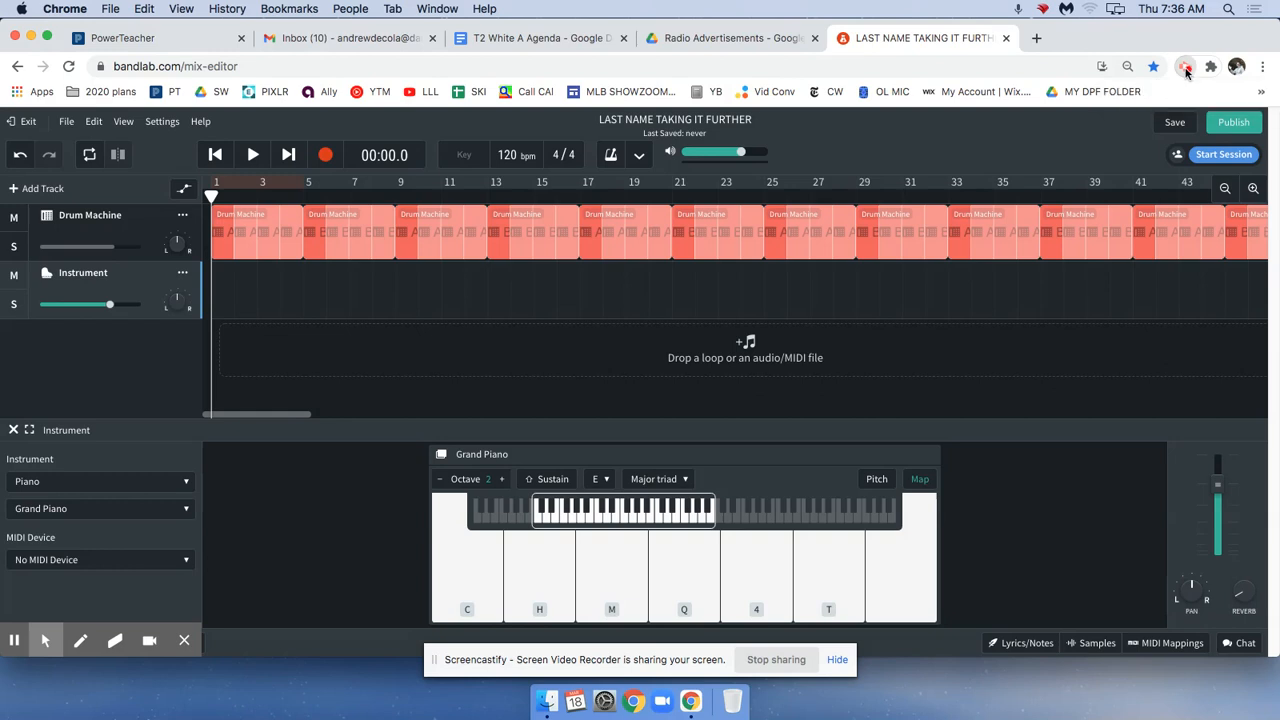